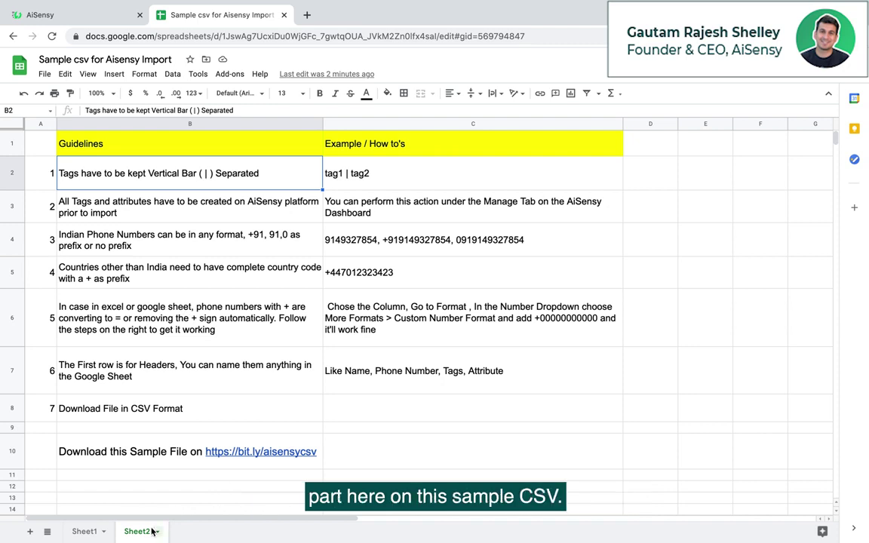
# Switch to Sheet1 to view the eleven-row sample contacts table
pyautogui.moveTo(153, 474)
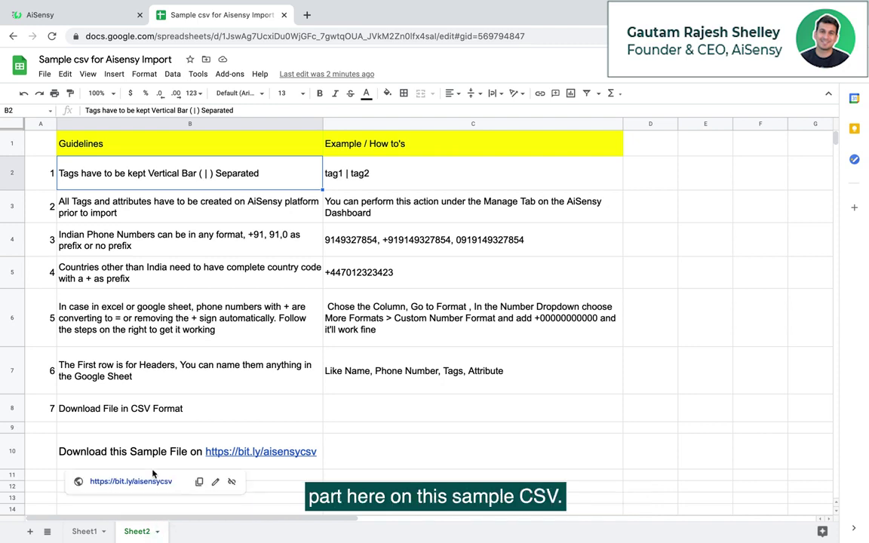
pyautogui.click(91, 532)
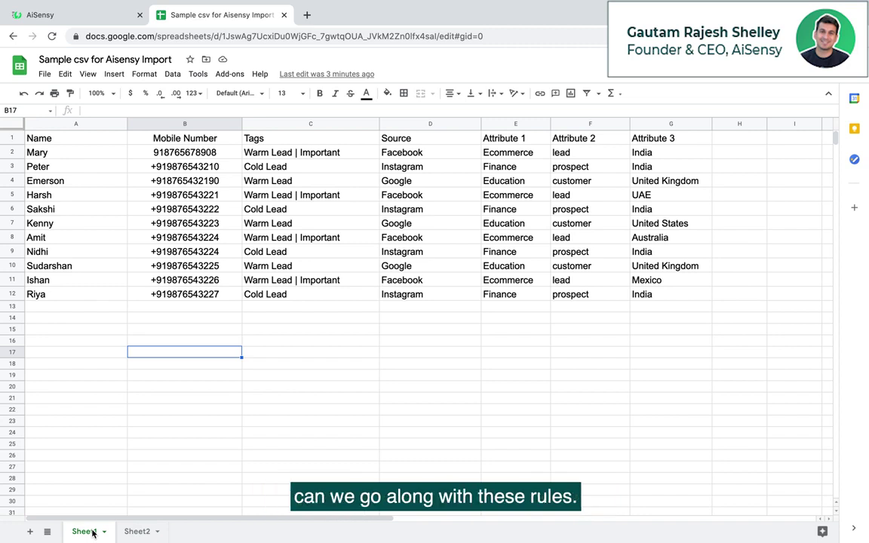
# Review the Sheet2 import guidelines, then go to AiSensy's empty Contacts page
pyautogui.click(137, 531)
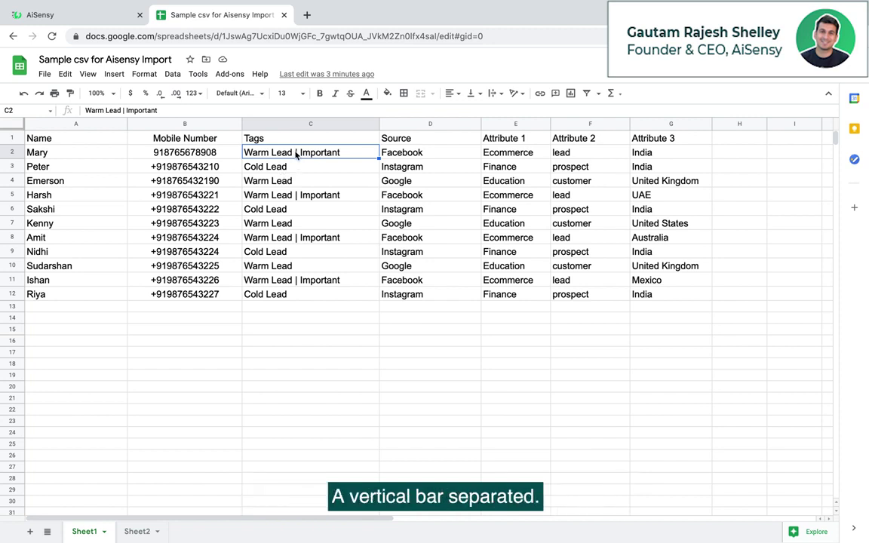
pyautogui.click(136, 532)
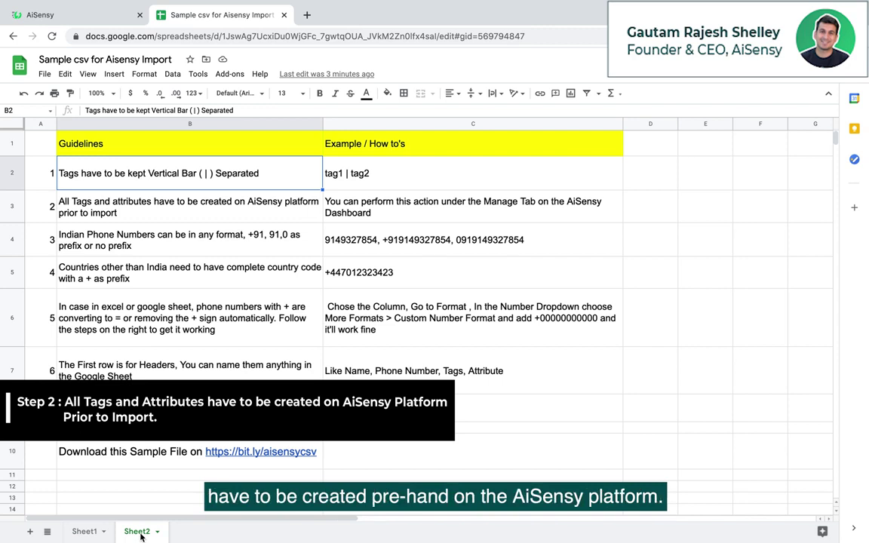
pyautogui.click(96, 535)
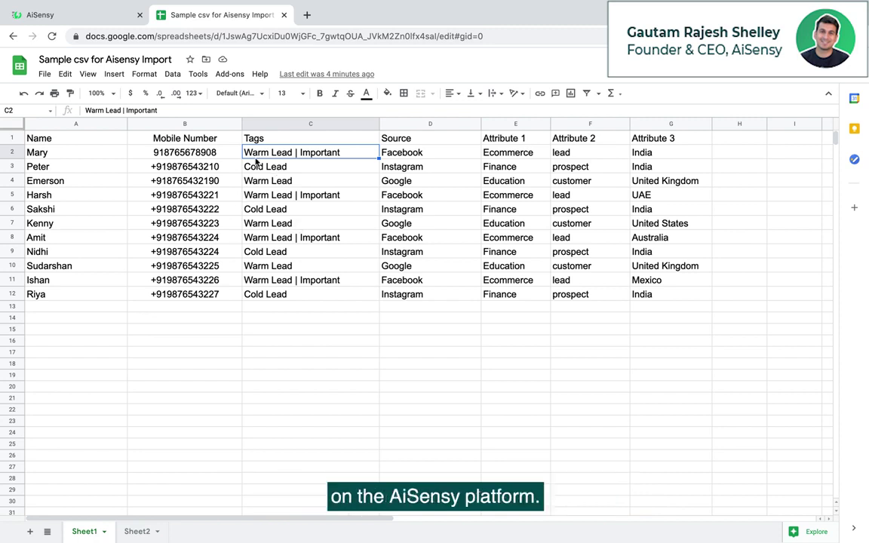
pyautogui.click(79, 15)
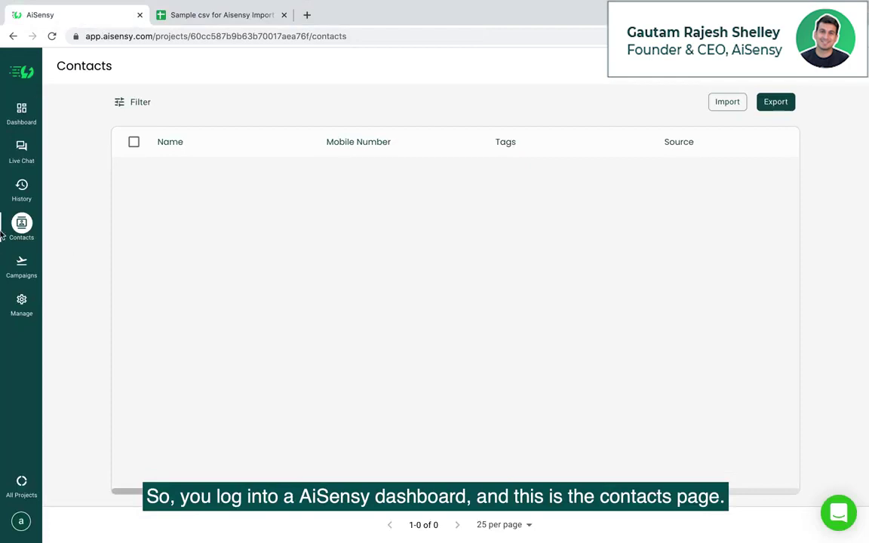
# Open Manage › Tags in AiSensy, briefly checking which tags the sample sheet uses
pyautogui.click(22, 302)
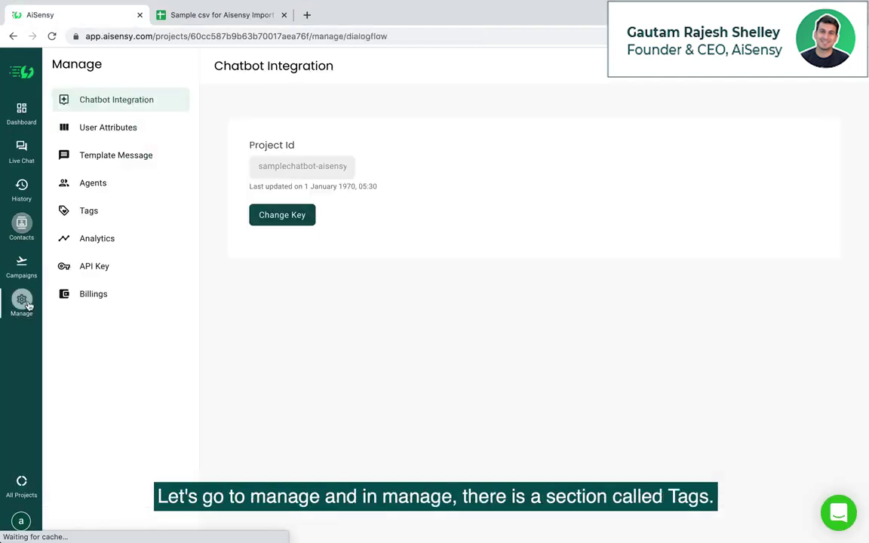
pyautogui.click(117, 211)
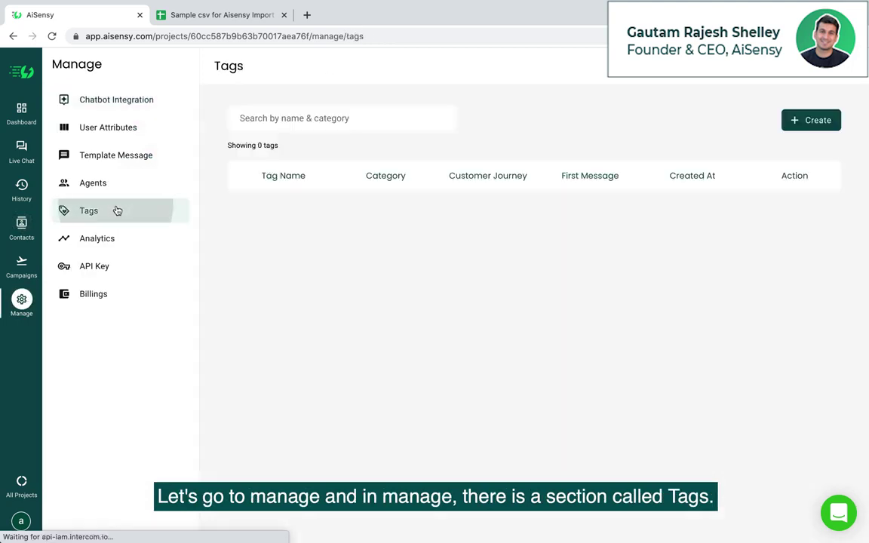
pyautogui.click(196, 24)
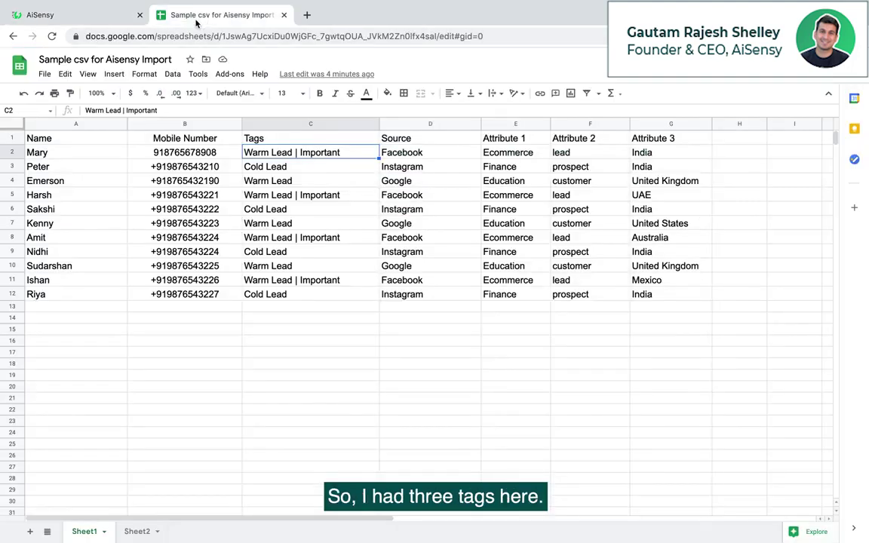
pyautogui.click(107, 19)
# Create the tag 'Warm Lead' in category Lead type with customer journey tracking on
pyautogui.click(827, 128)
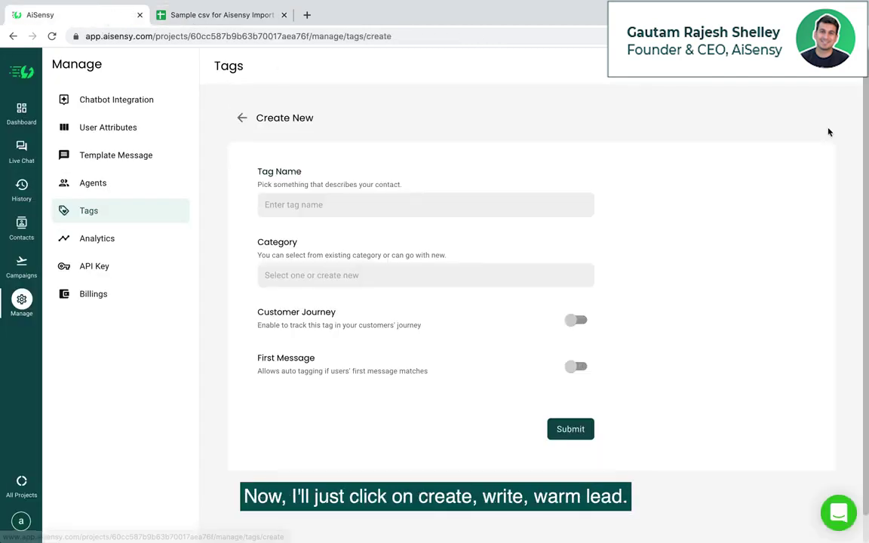
pyautogui.click(436, 205)
pyautogui.write('Warm Lead')
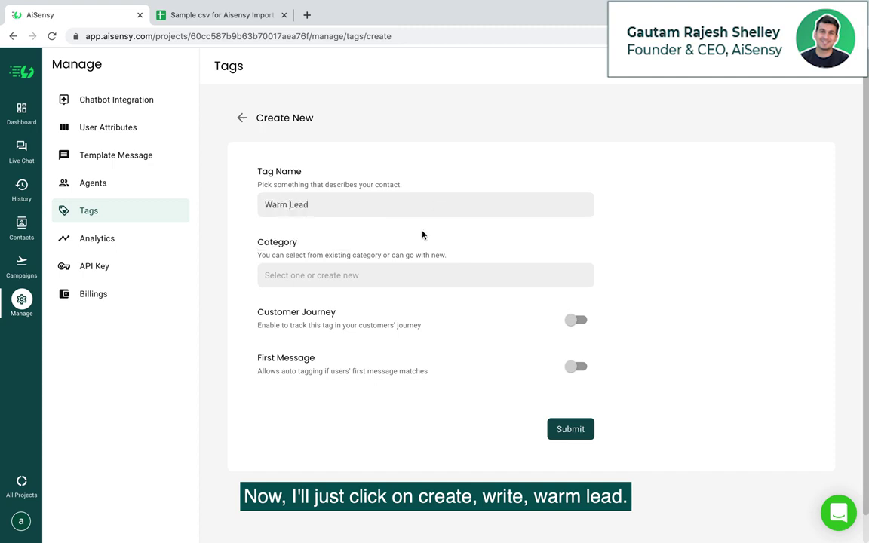
pyautogui.write('Lead type')
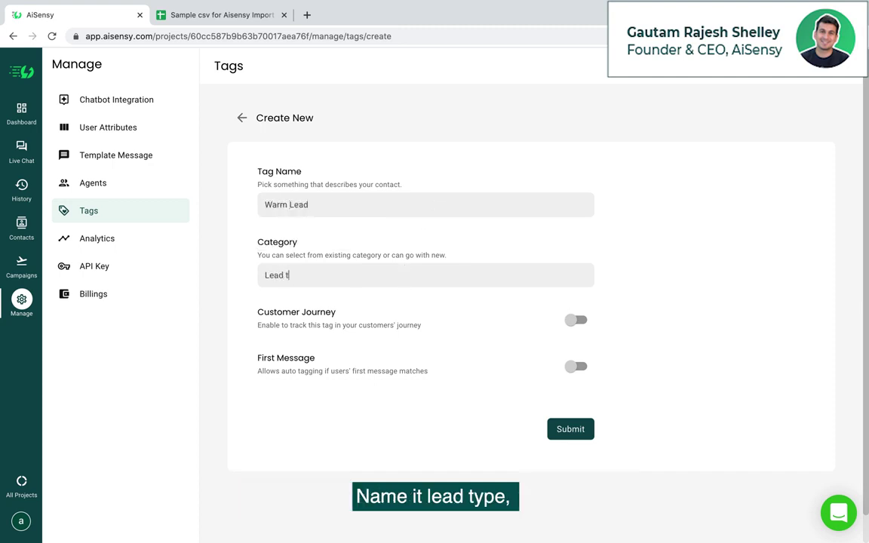
pyautogui.click(574, 320)
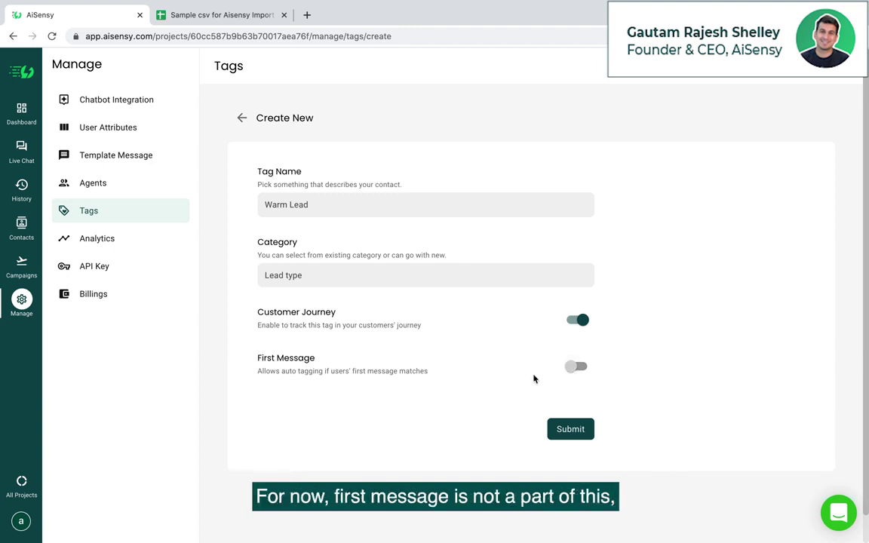
pyautogui.click(559, 429)
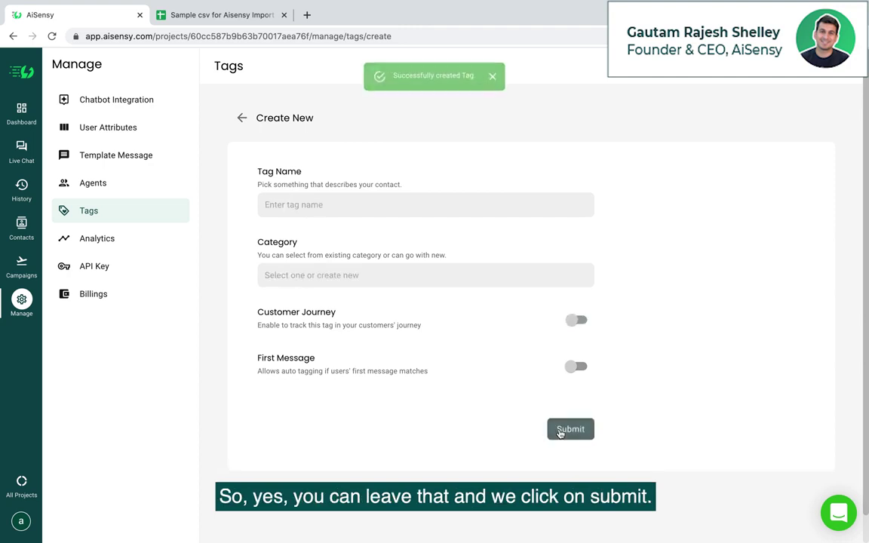
# Create the tag 'Important' in category Lead type with customer journey tracking on
pyautogui.click(375, 212)
pyautogui.write('Impo')
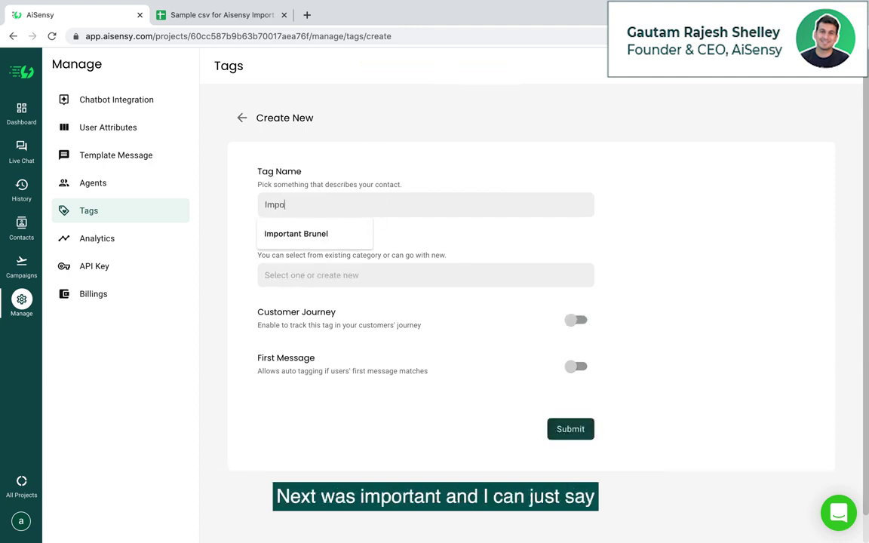
pyautogui.write('rtant')
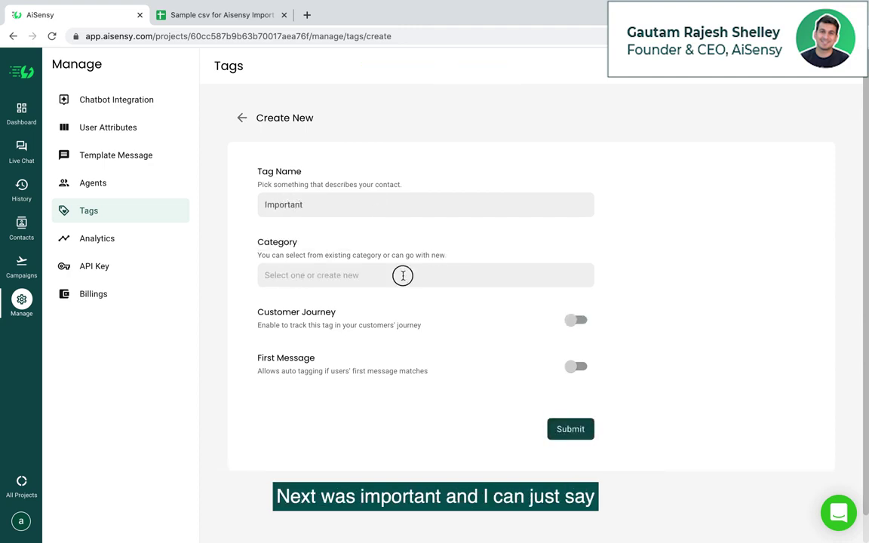
pyautogui.click(403, 275)
pyautogui.click(402, 299)
pyautogui.click(570, 324)
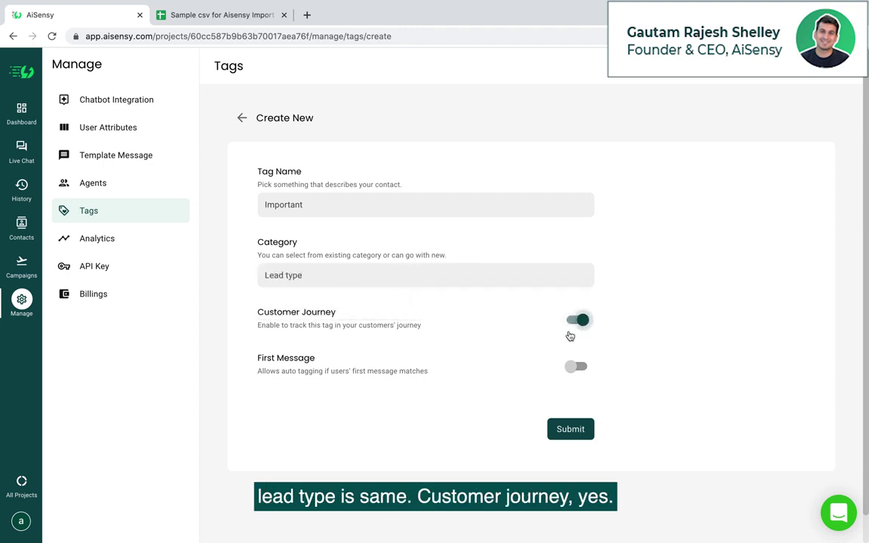
pyautogui.click(579, 438)
# Create the tag 'Cold Lead' in category Lead type with customer journey tracking on
pyautogui.click(376, 210)
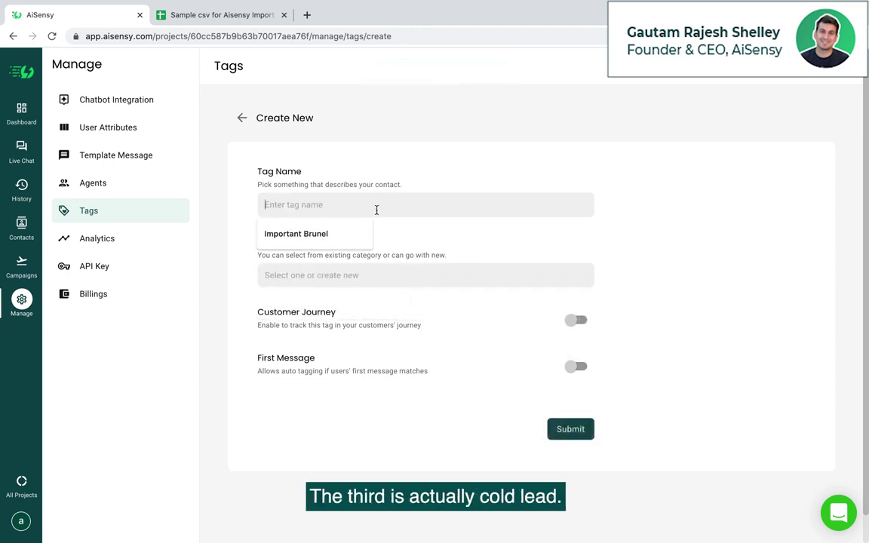
pyautogui.write('Cold Lead')
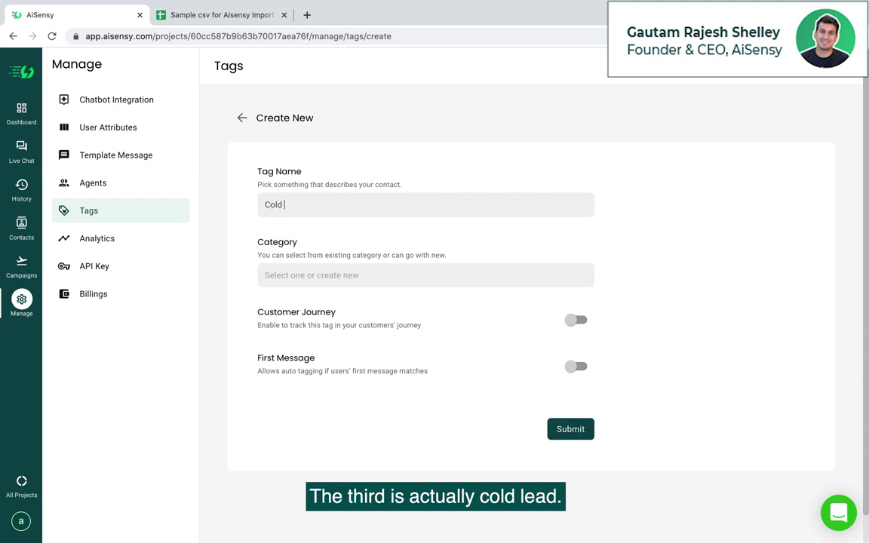
pyautogui.click(411, 276)
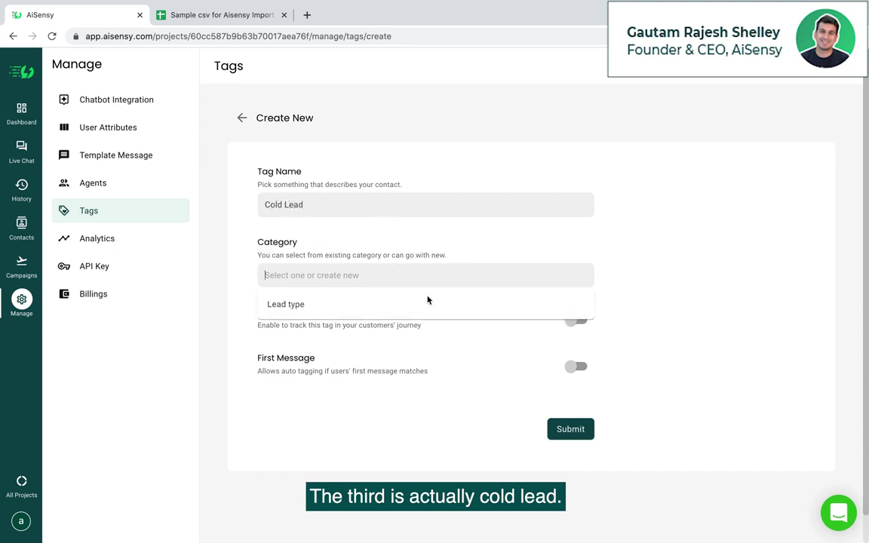
pyautogui.click(427, 303)
pyautogui.click(573, 320)
pyautogui.click(571, 438)
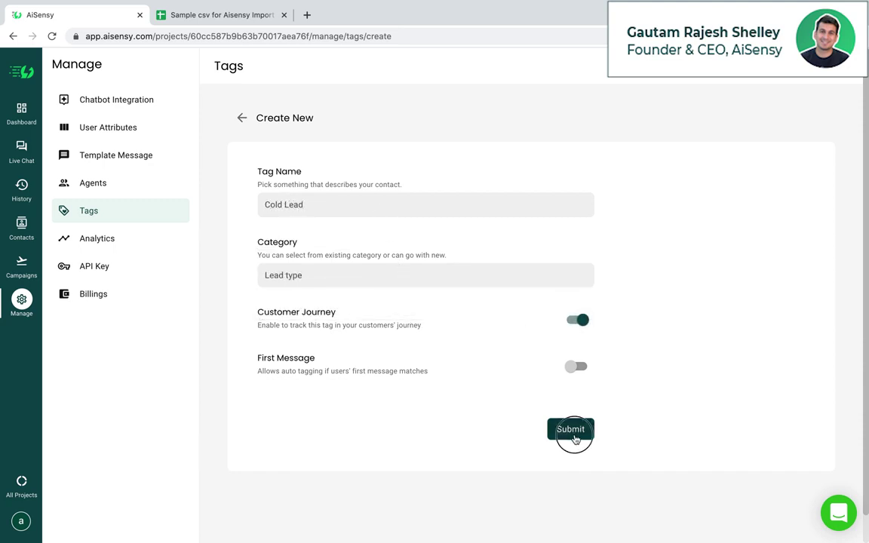
pyautogui.click(242, 117)
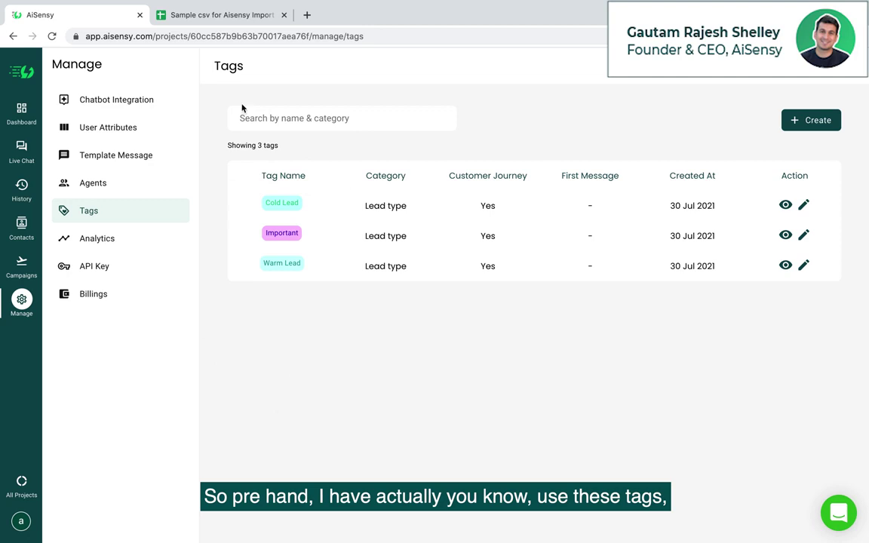
pyautogui.click(202, 18)
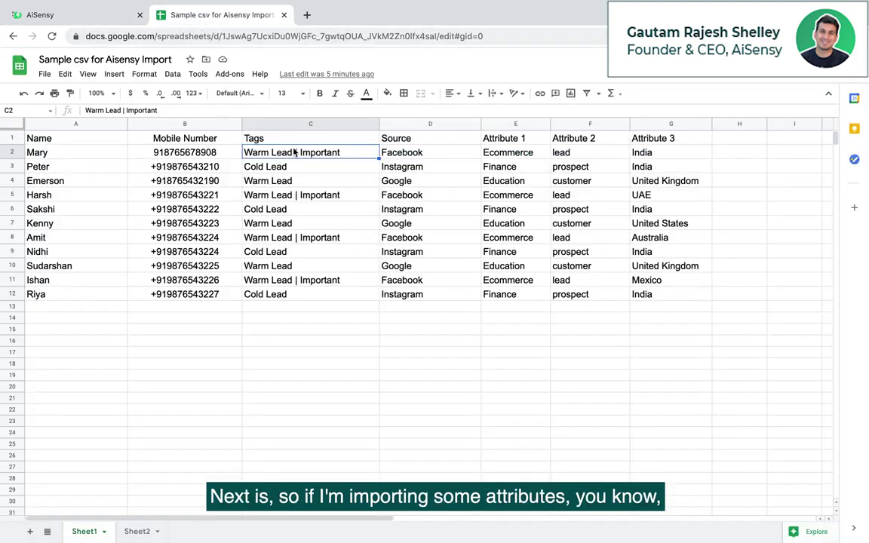
# Rename the Attribute 1 header in E1 to Industry
pyautogui.click(520, 141)
pyautogui.click(576, 141)
pyautogui.click(645, 142)
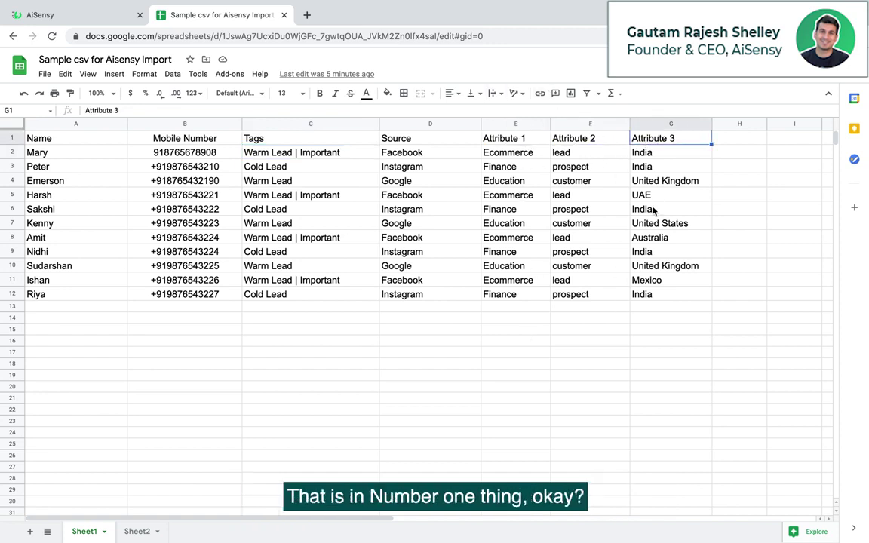
pyautogui.click(496, 138)
pyautogui.doubleClick(496, 138)
pyautogui.doubleClick(496, 137)
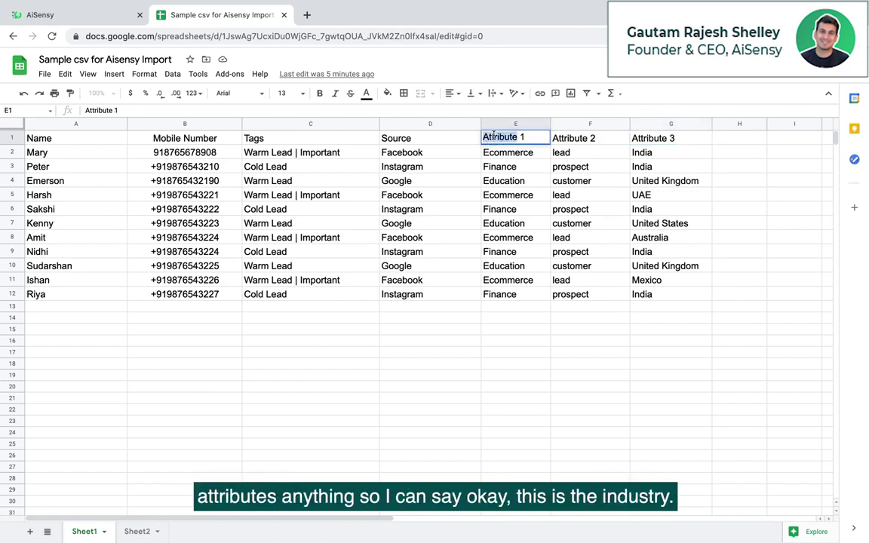
pyautogui.press('End')
pyautogui.hotkey('ctrl', 'a')
pyautogui.write('Industr')
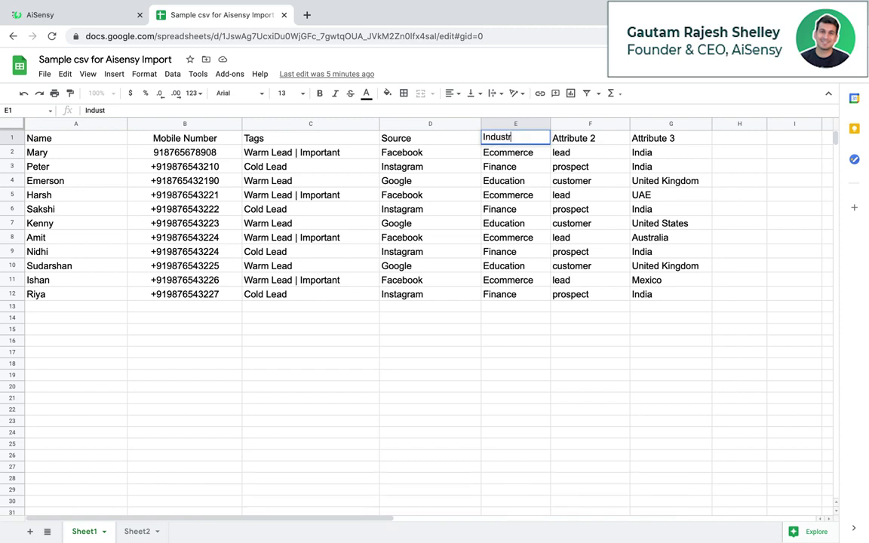
pyautogui.write('y')
pyautogui.click(567, 152)
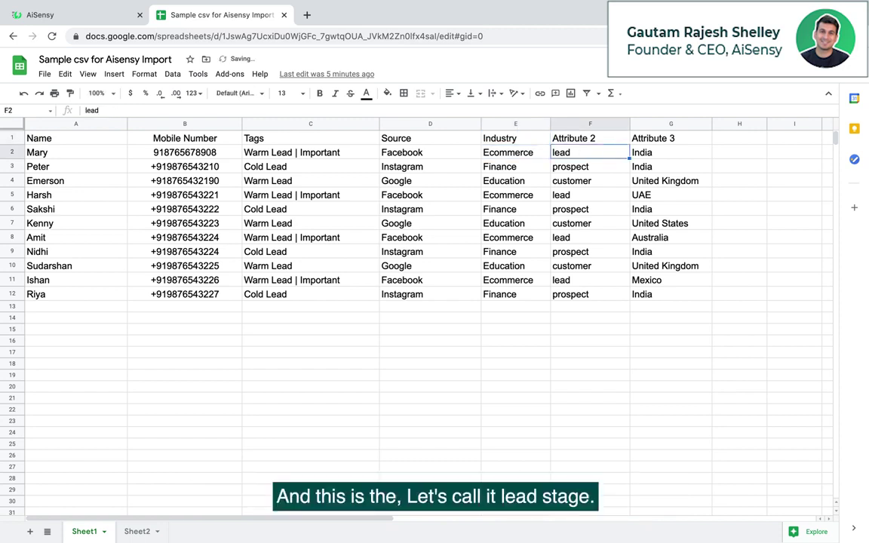
# Rename the remaining attribute headers to Lead Stage and Country
pyautogui.click(567, 138)
pyautogui.doubleClick(567, 139)
pyautogui.hotkey('ctrl', 'a')
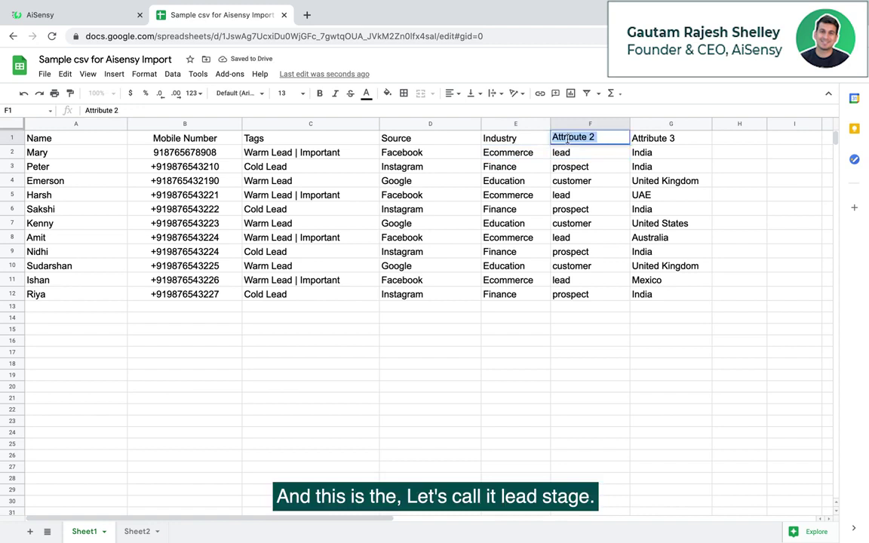
pyautogui.write('Leda')
pyautogui.press('BackSpace')
pyautogui.press('BackSpace')
pyautogui.write('a')
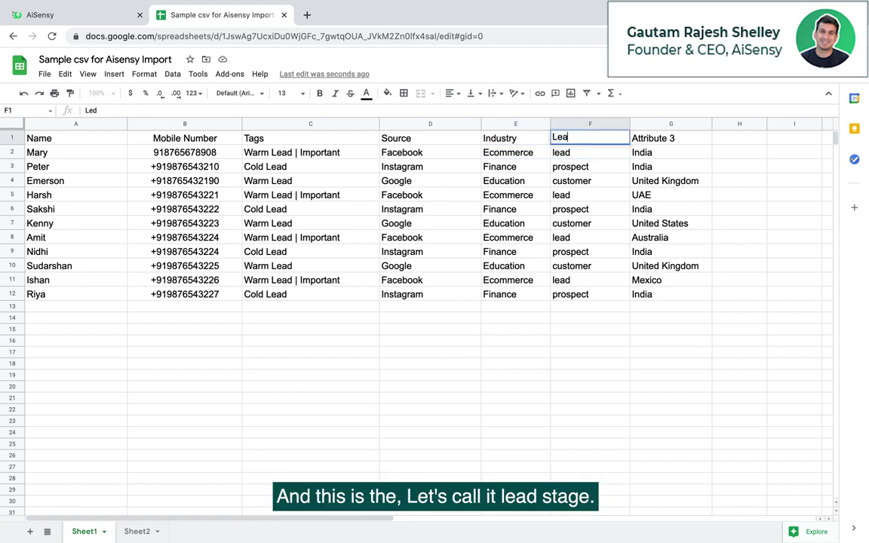
pyautogui.write('d Stage')
pyautogui.press('Return')
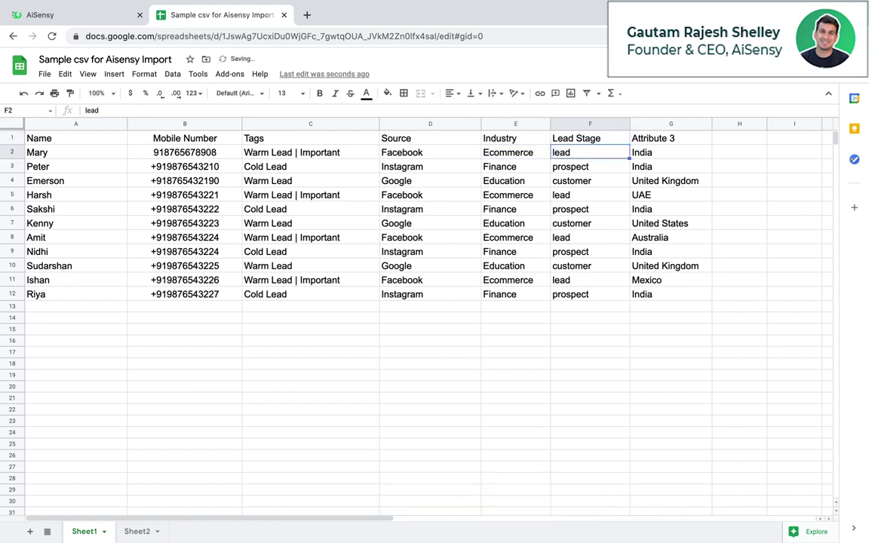
pyautogui.click(671, 138)
pyautogui.write('Count')
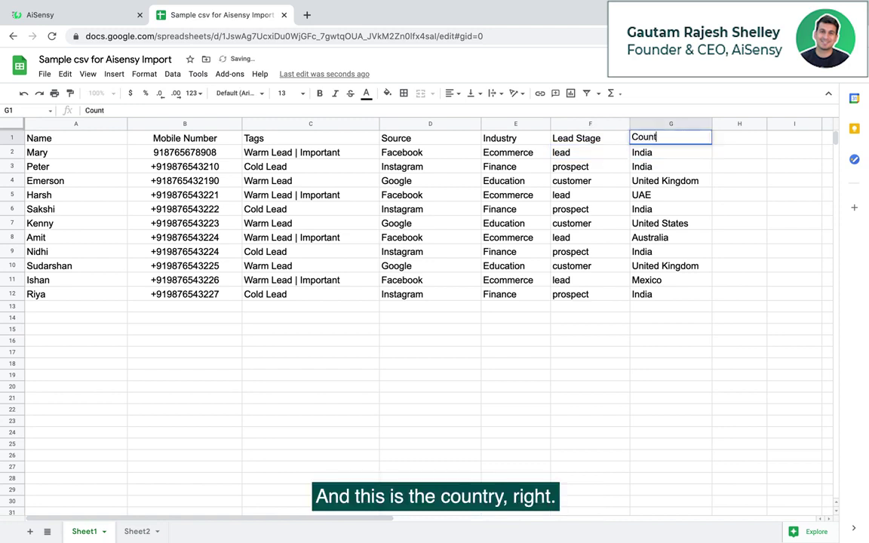
pyautogui.write('ry')
pyautogui.press('Return')
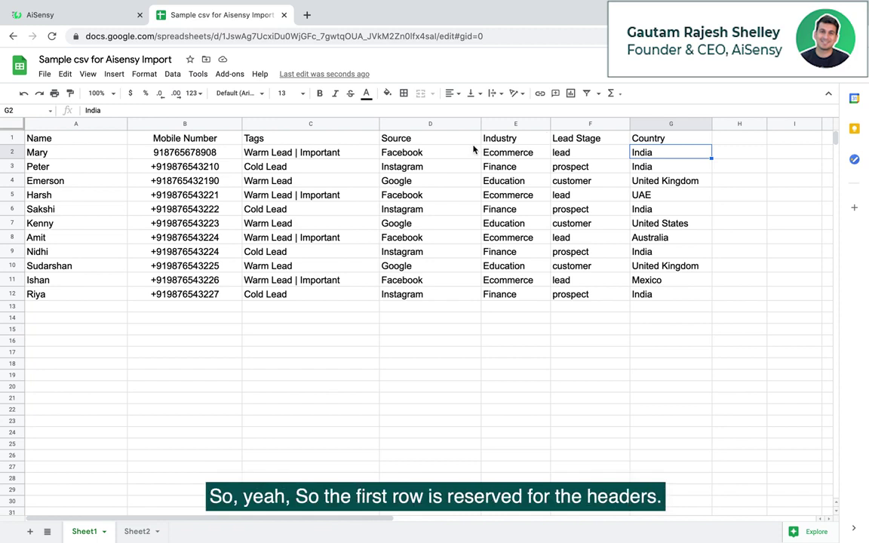
pyautogui.click(513, 141)
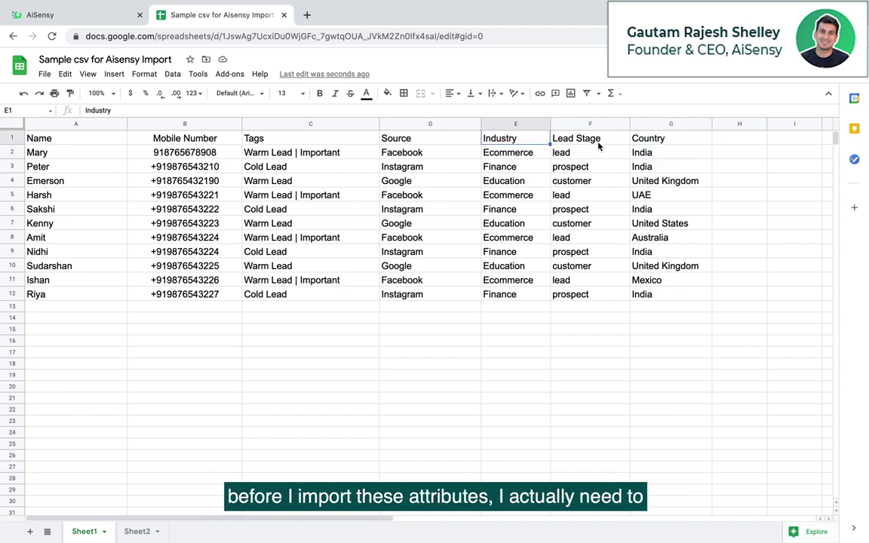
pyautogui.click(106, 16)
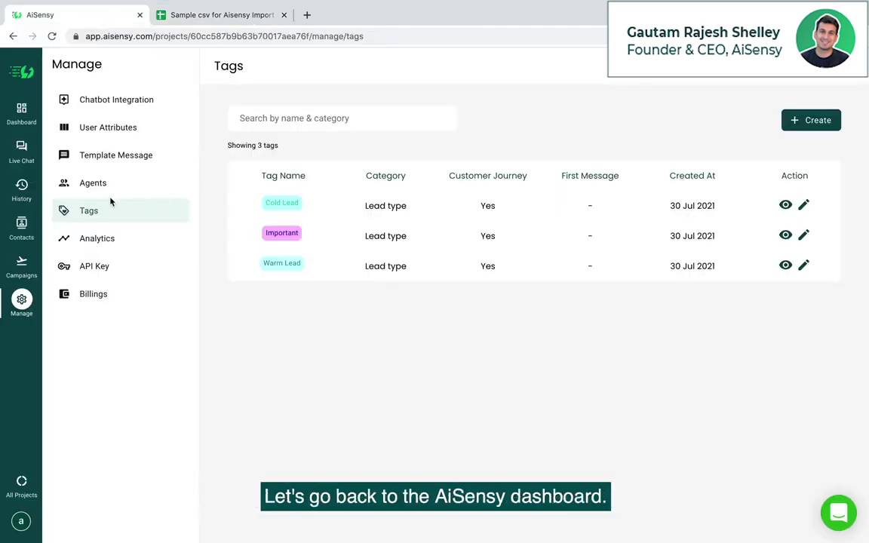
# Add the Industry user attribute in AiSensy and change Lead Stage to LeadStage
pyautogui.click(115, 126)
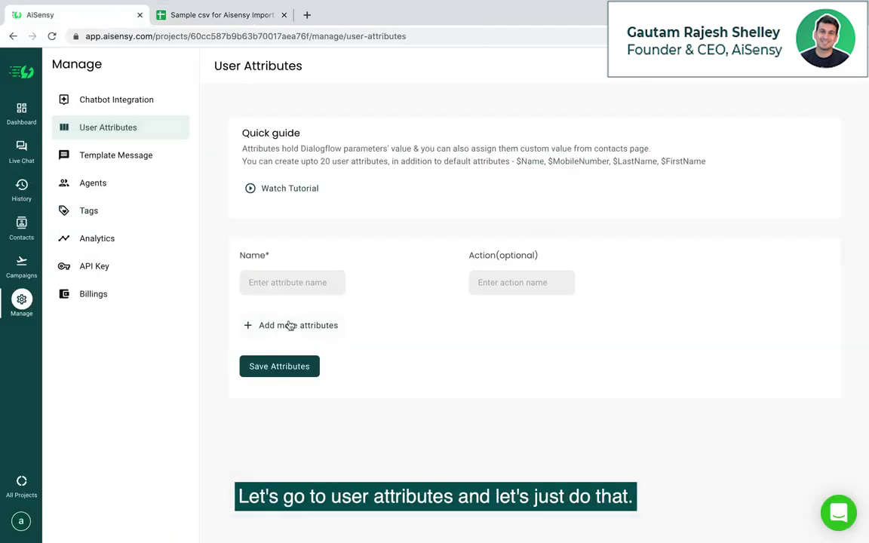
pyautogui.click(287, 277)
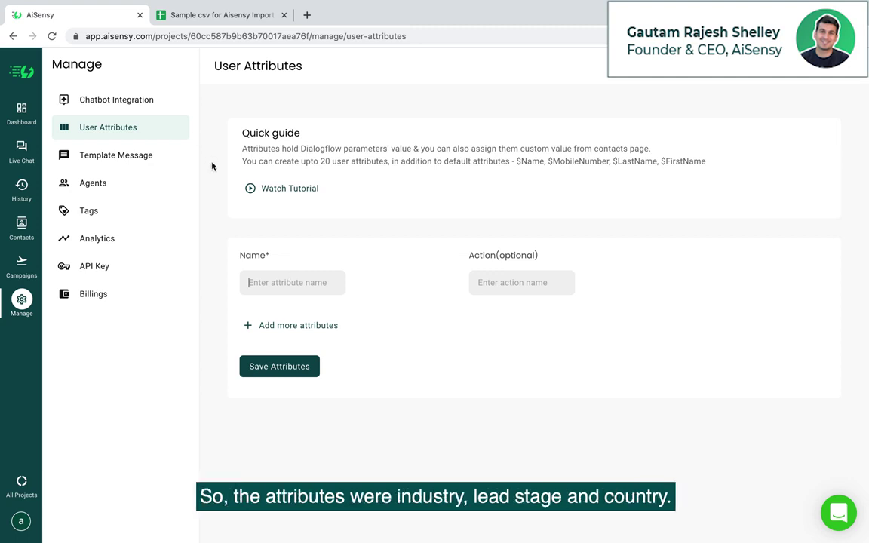
pyautogui.write('Inds')
pyautogui.press('BackSpace')
pyautogui.write('ustr')
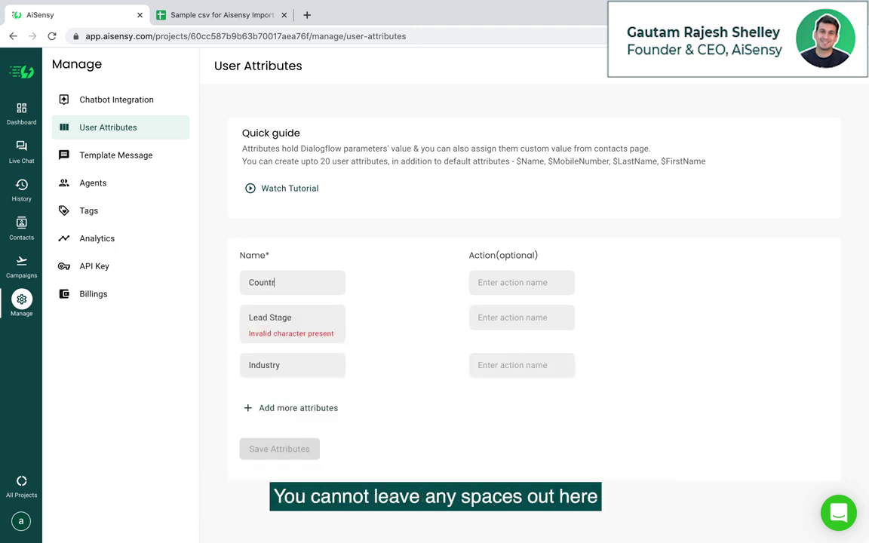
pyautogui.write('y')
pyautogui.click(272, 317)
pyautogui.press('BackSpace')
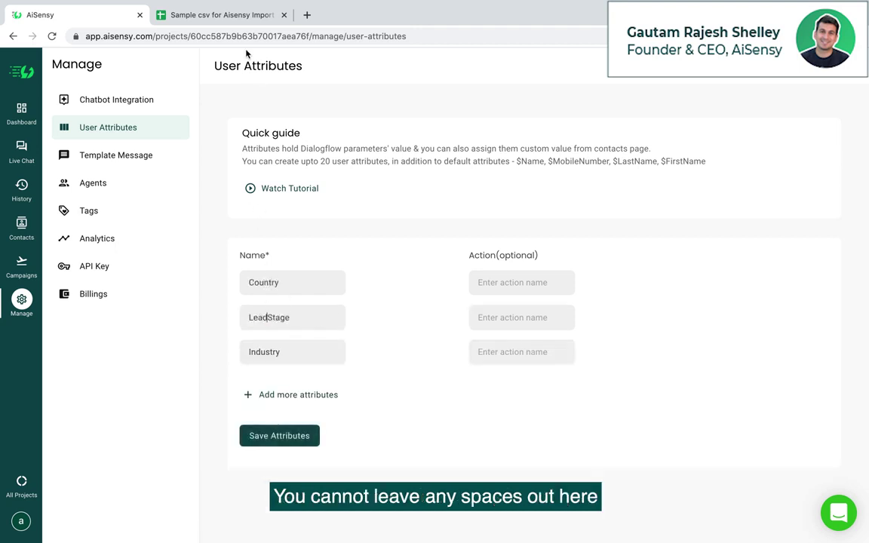
# Remove the space from the sheet's Lead Stage header so it reads LeadStage
pyautogui.click(219, 14)
pyautogui.click(577, 140)
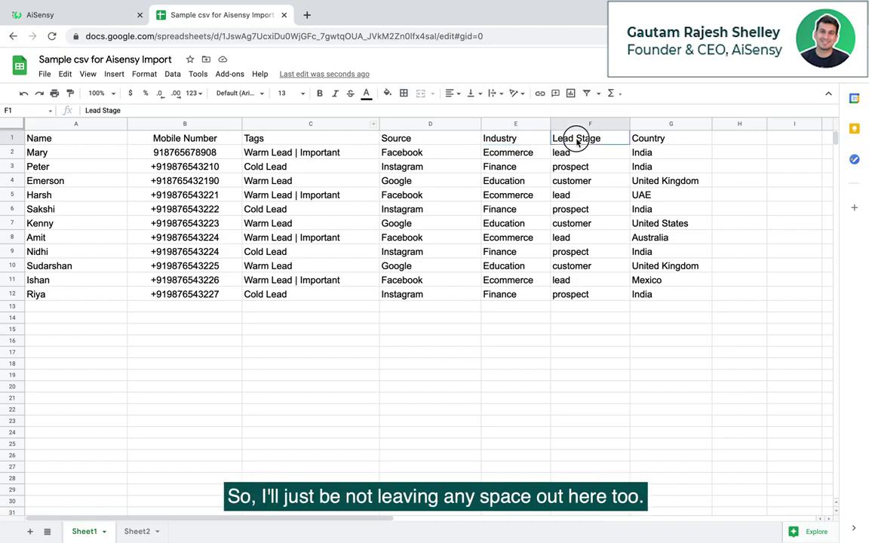
pyautogui.doubleClick(574, 139)
pyautogui.press('BackSpace')
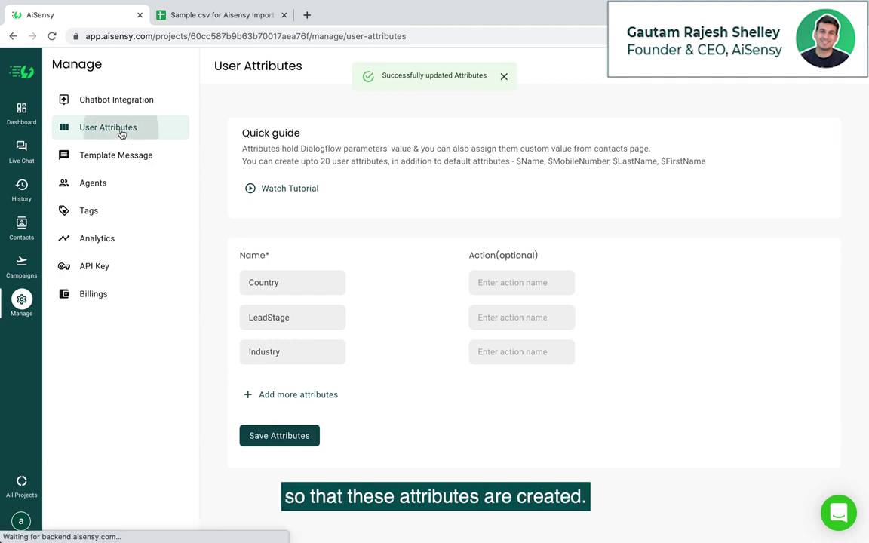
# Check AiSensy's Contacts table for the $Country, $LeadStage and $Industry columns
pyautogui.click(21, 225)
pyautogui.hscroll(6, 379, 259)
pyautogui.hscroll(10, 379, 258)
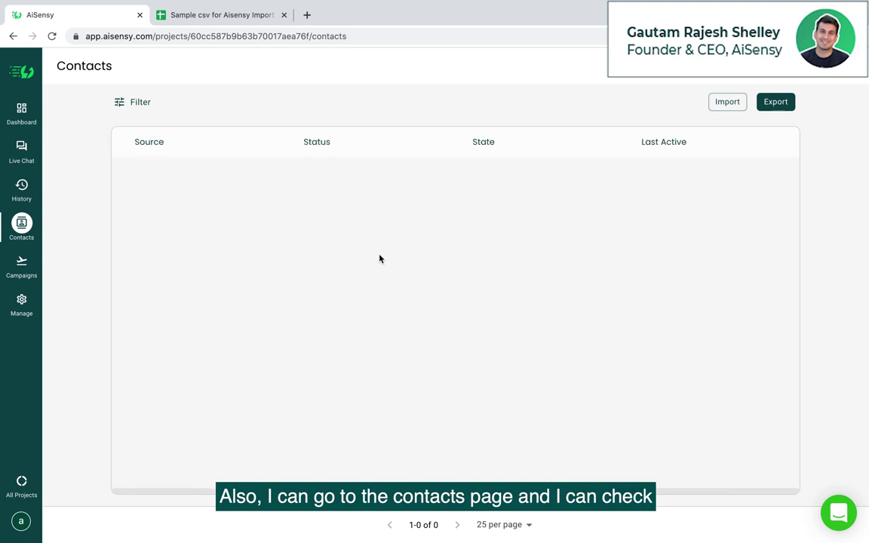
pyautogui.hscroll(2, 379, 258)
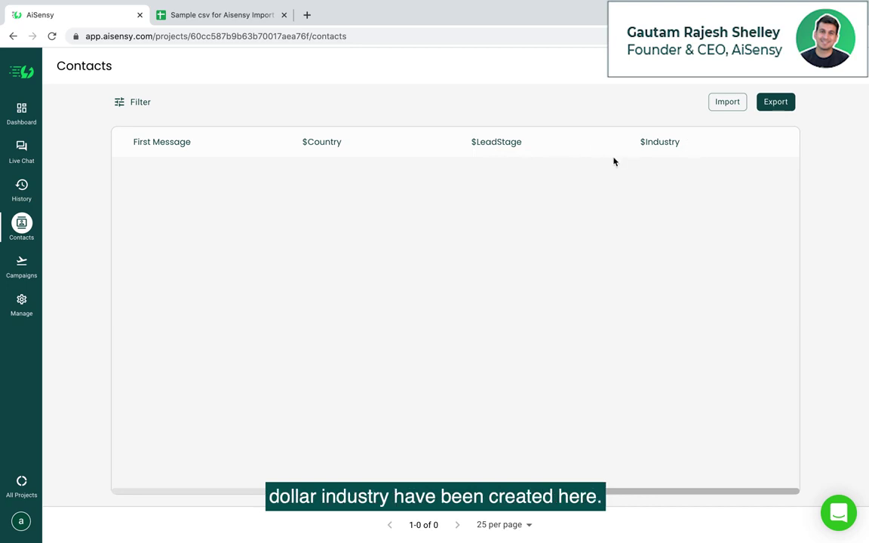
pyautogui.hscroll(-4, 388, 323)
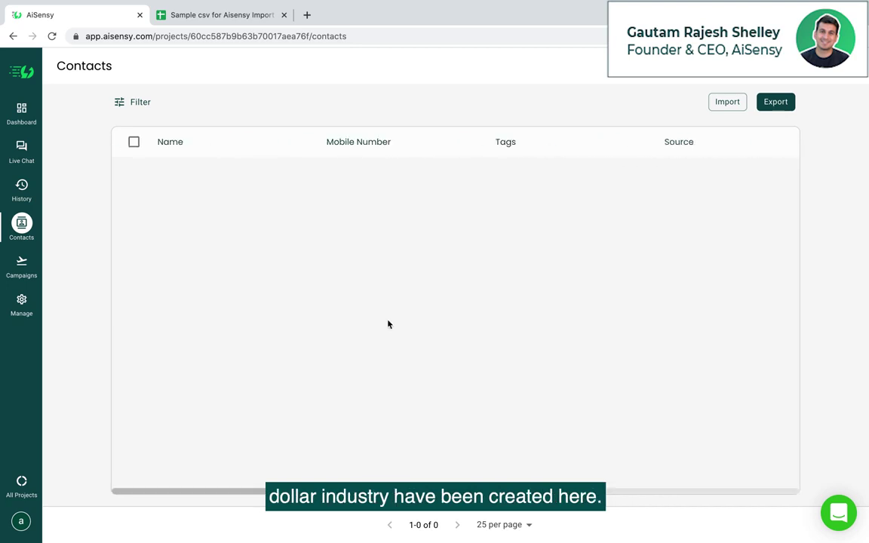
pyautogui.click(22, 302)
pyautogui.click(36, 238)
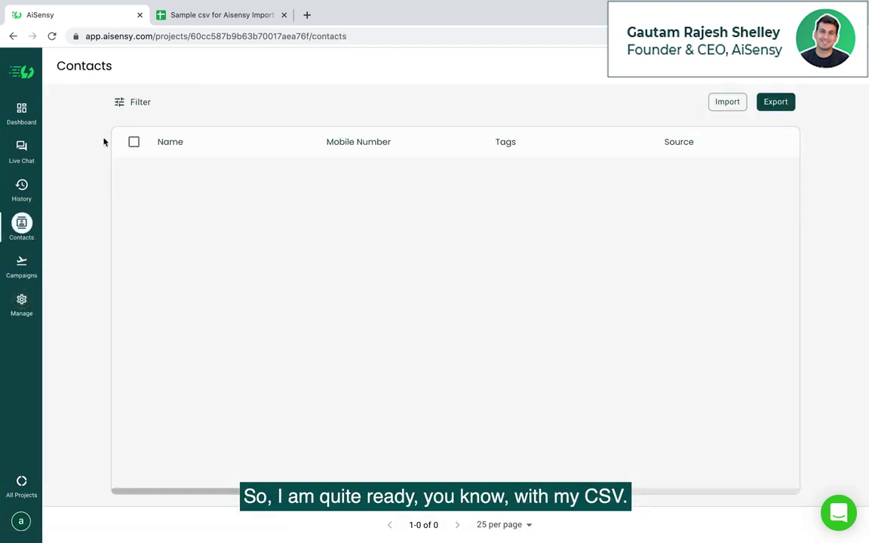
pyautogui.click(224, 17)
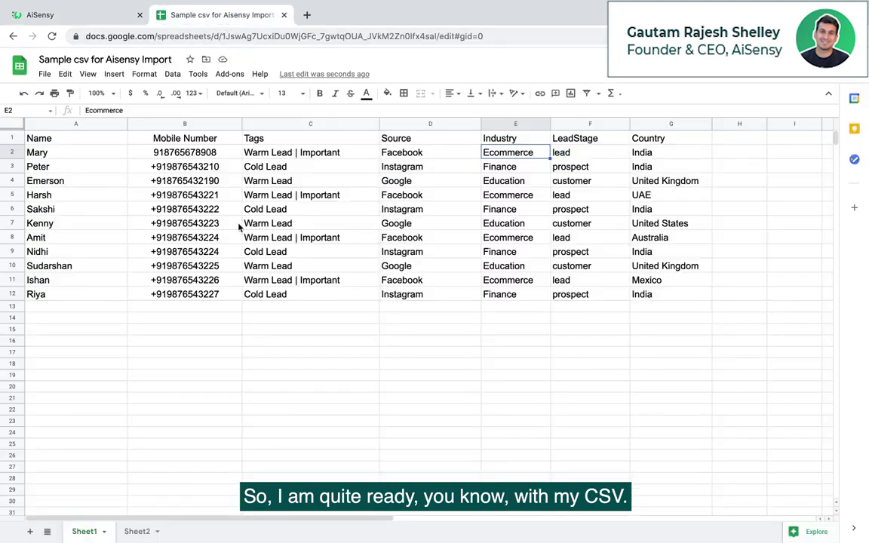
# Review Sheet2's phone rules: Indian numbers, the UK example and plus-sign conversion
pyautogui.click(139, 532)
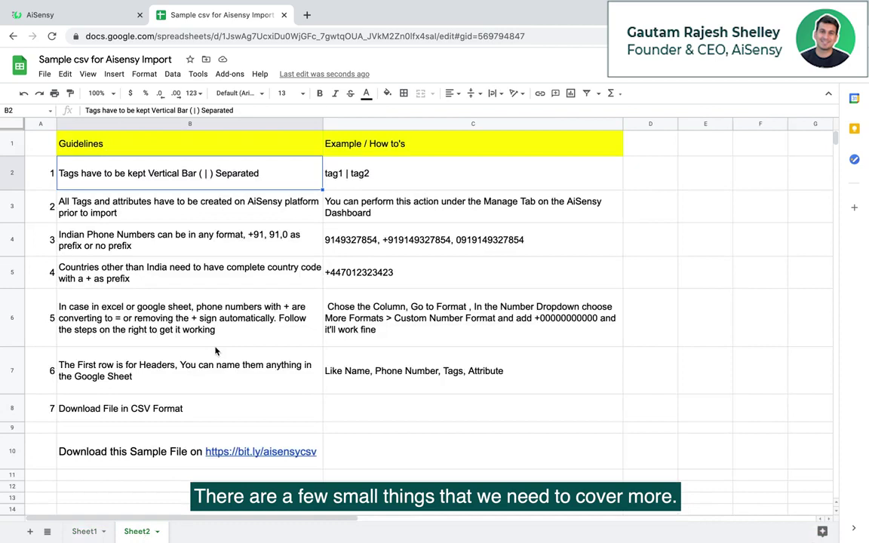
pyautogui.click(218, 243)
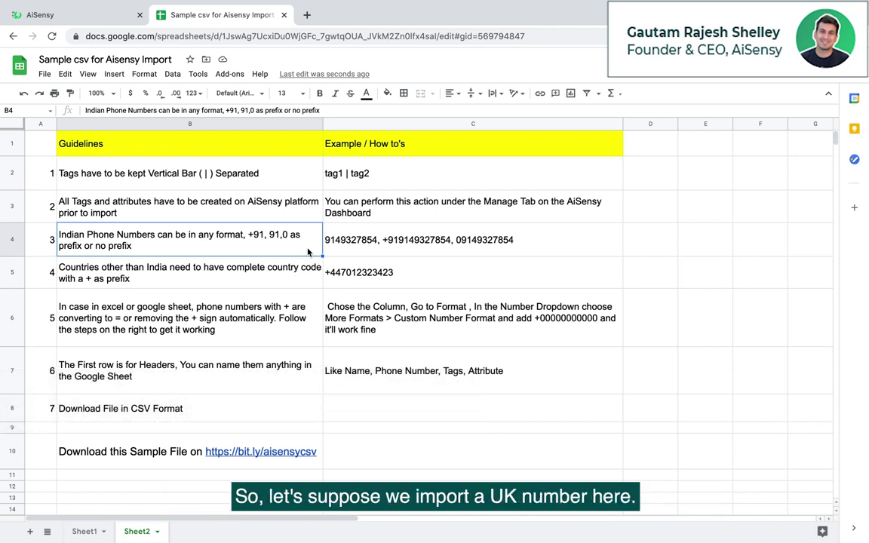
pyautogui.click(350, 275)
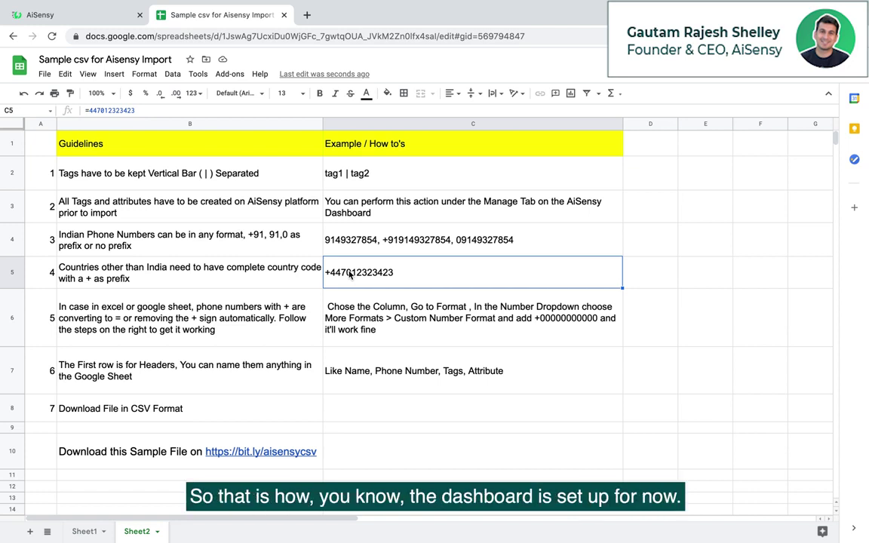
pyautogui.click(286, 315)
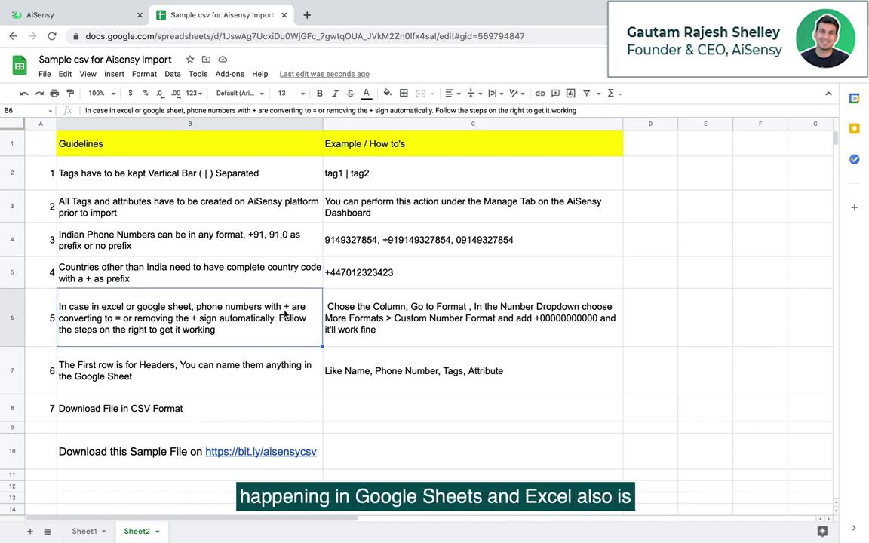
pyautogui.click(83, 530)
pyautogui.click(506, 343)
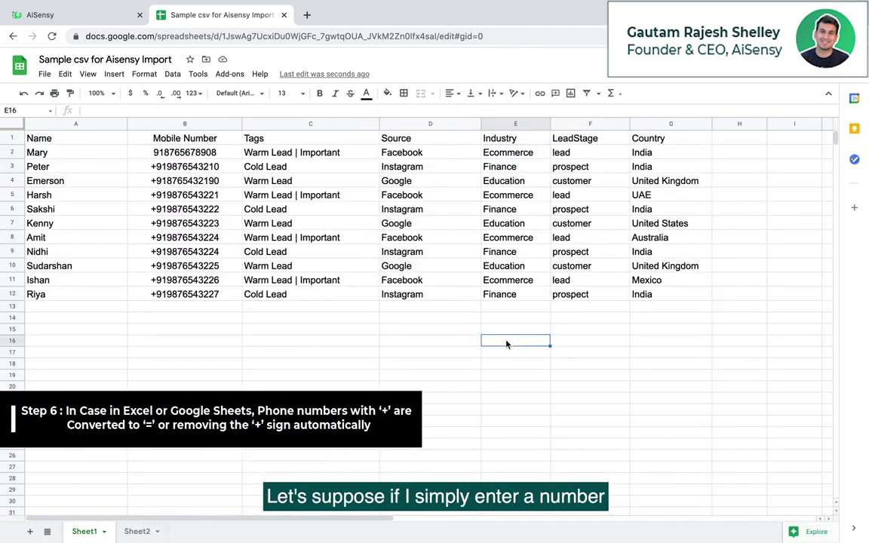
pyautogui.write('+')
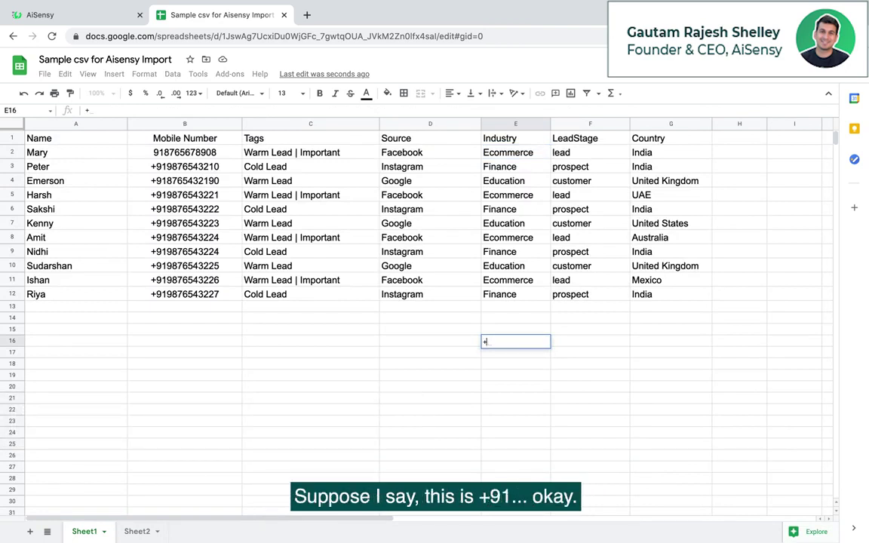
pyautogui.write('9198765432')
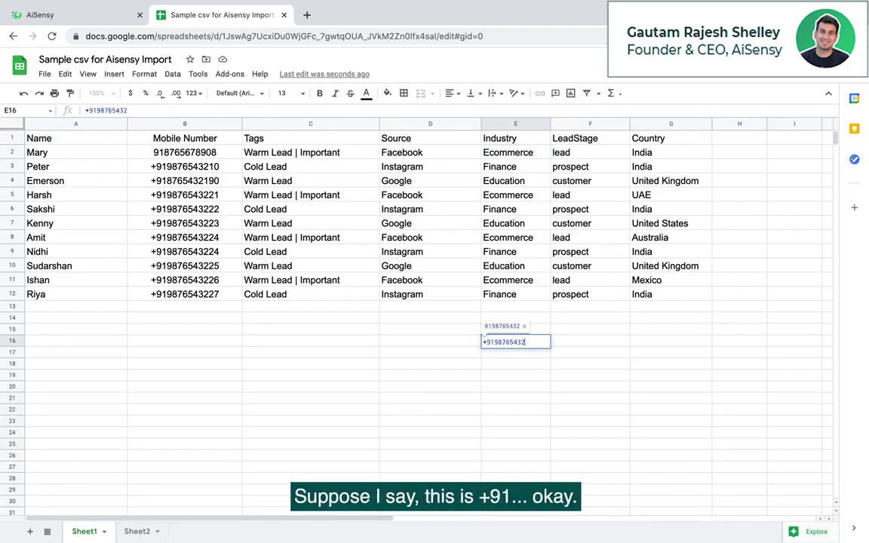
pyautogui.write('10')
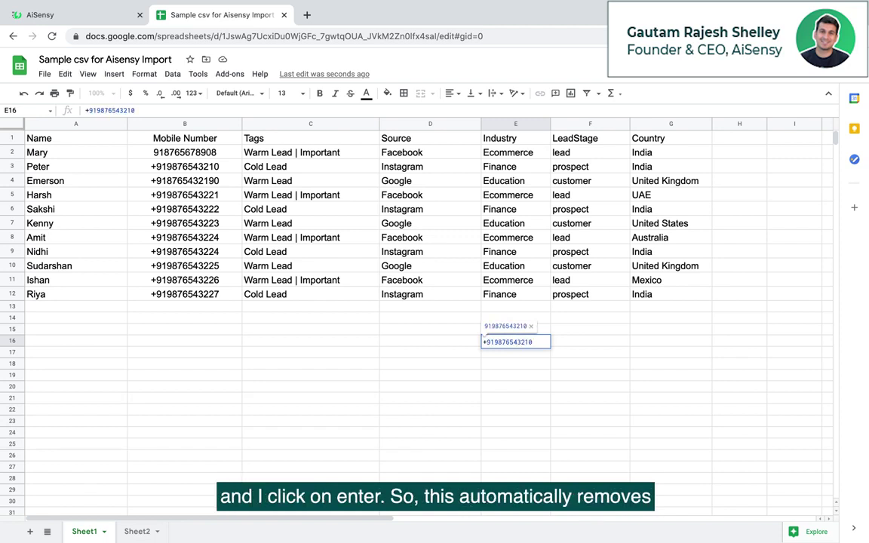
pyautogui.press('Return')
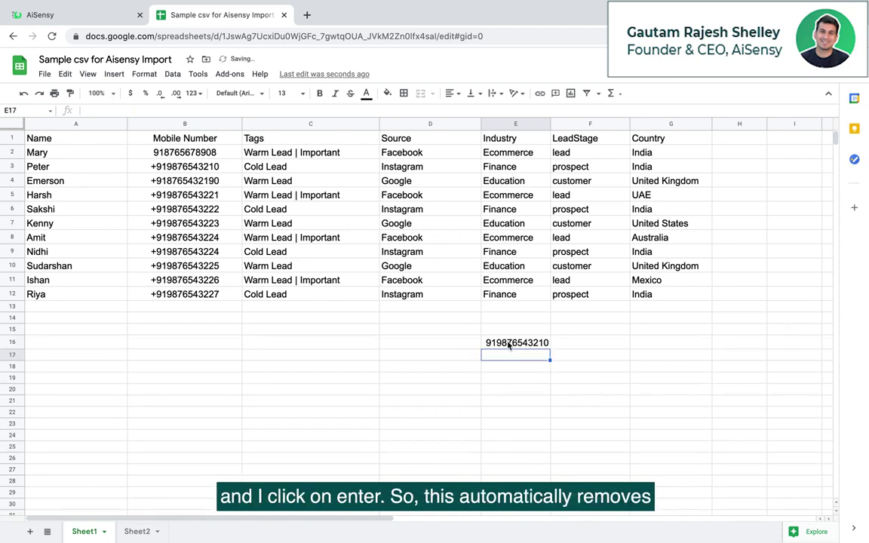
pyautogui.click(509, 344)
pyautogui.doubleClick(485, 342)
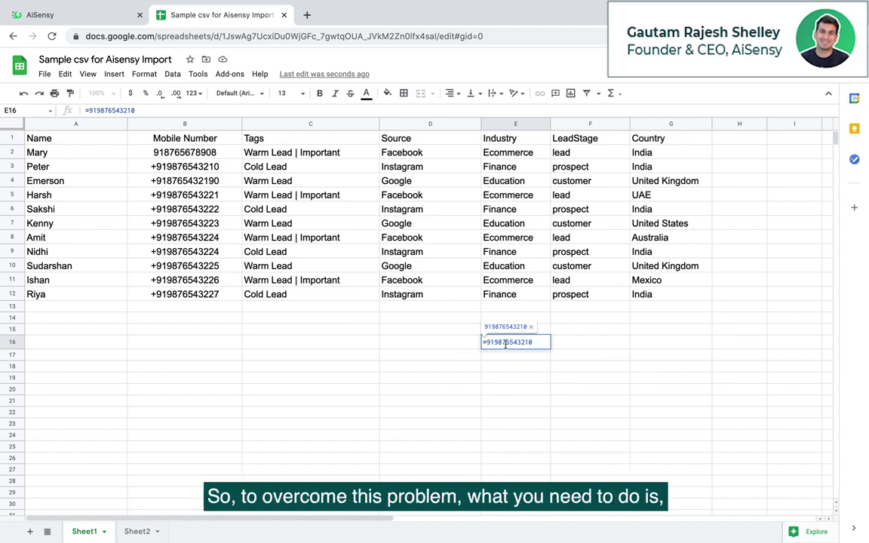
pyautogui.press('Return')
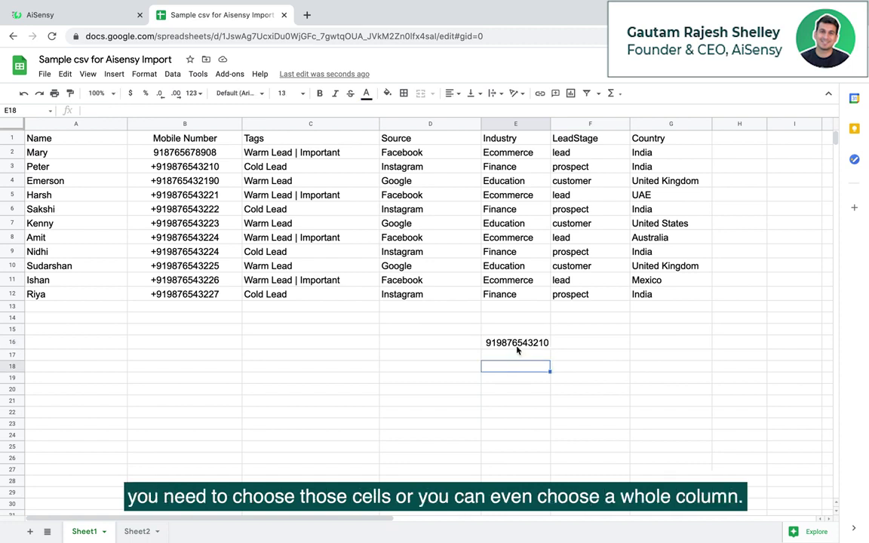
pyautogui.click(513, 343)
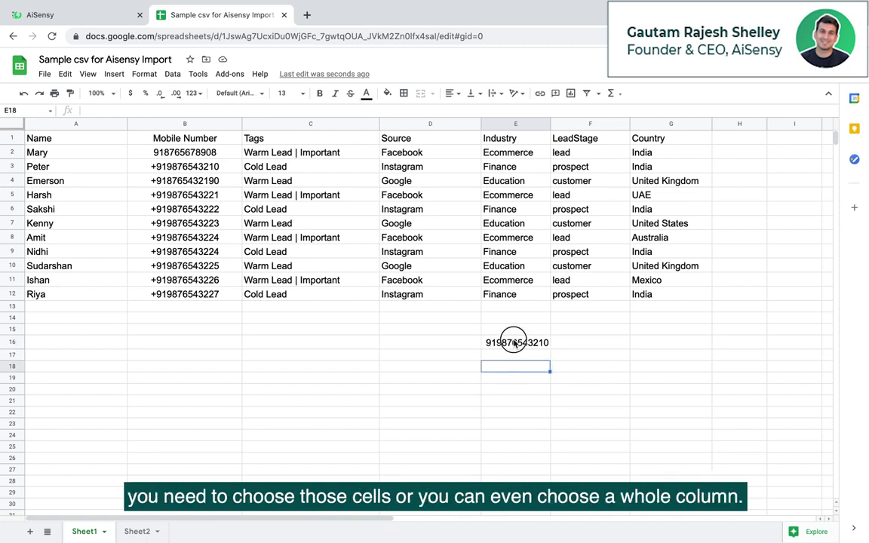
pyautogui.click(185, 123)
# Select Mobile Number cells B3:B12 and bring up the custom number format settings
pyautogui.click(184, 167)
pyautogui.moveTo(184, 168); pyautogui.dragTo(181, 295)
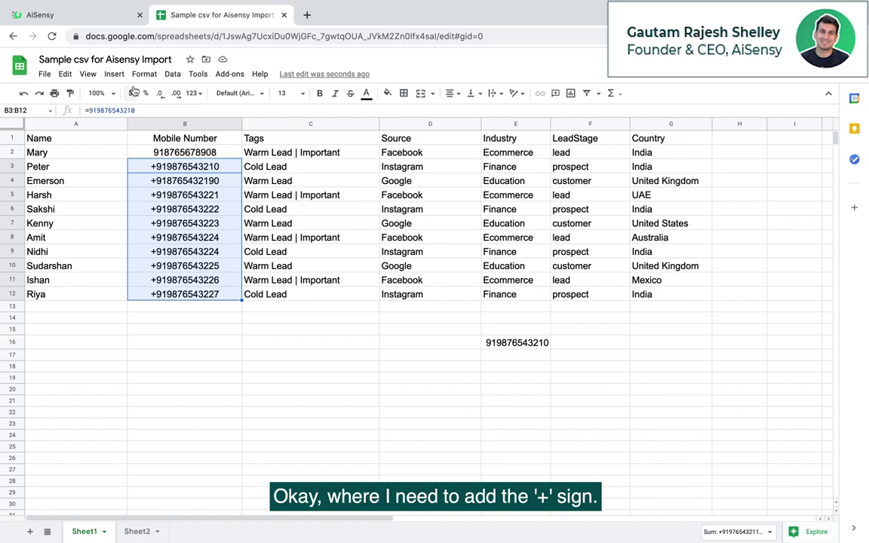
pyautogui.click(169, 74)
pyautogui.moveTo(147, 75)
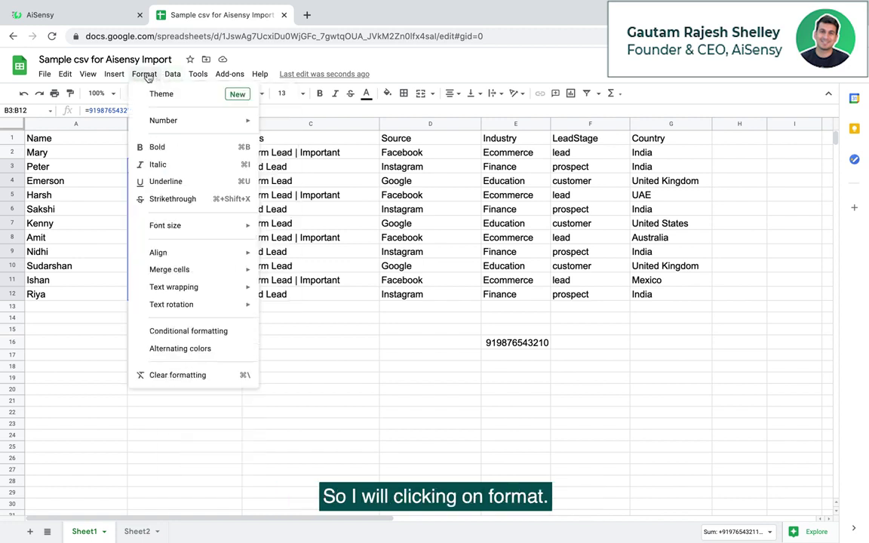
pyautogui.click(146, 76)
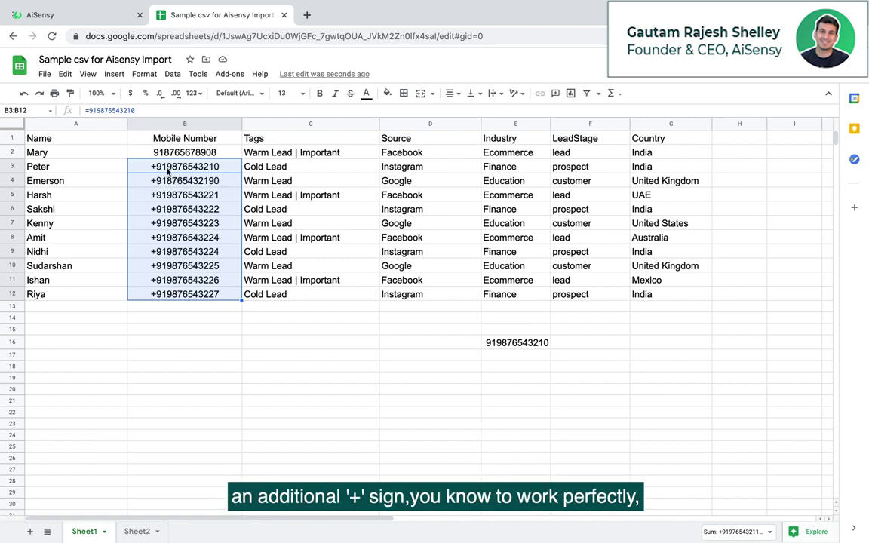
pyautogui.click(144, 74)
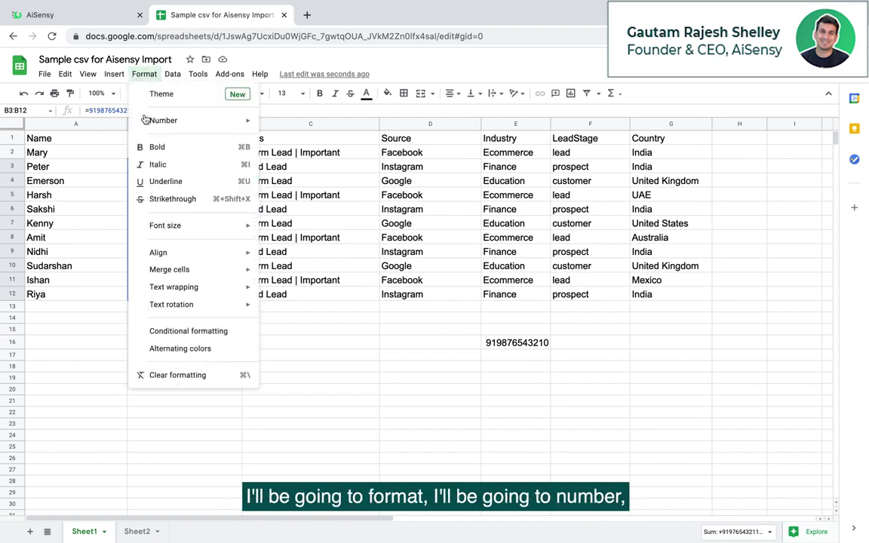
pyautogui.moveTo(148, 124)
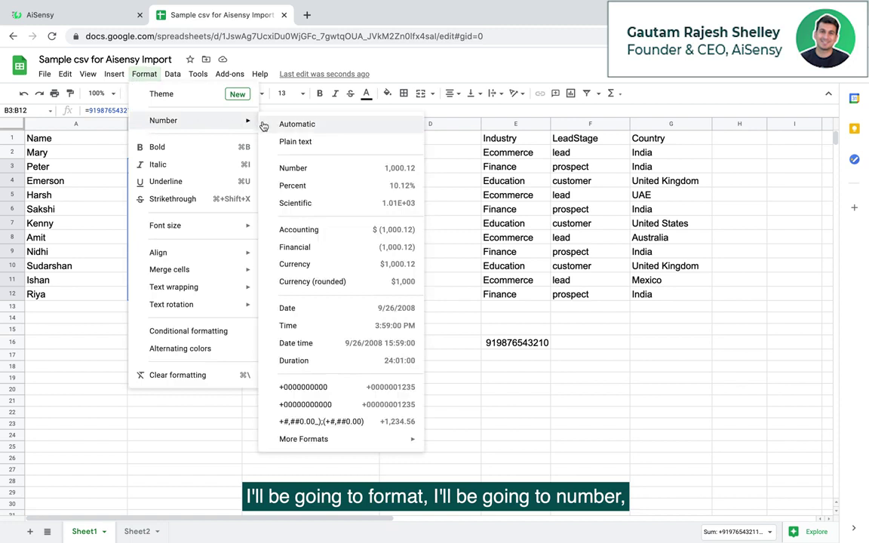
pyautogui.moveTo(323, 441)
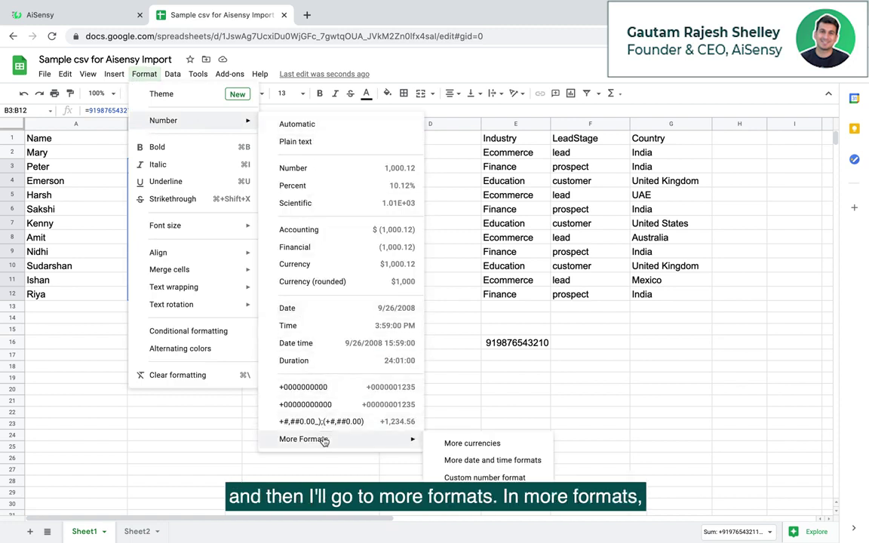
pyautogui.click(468, 477)
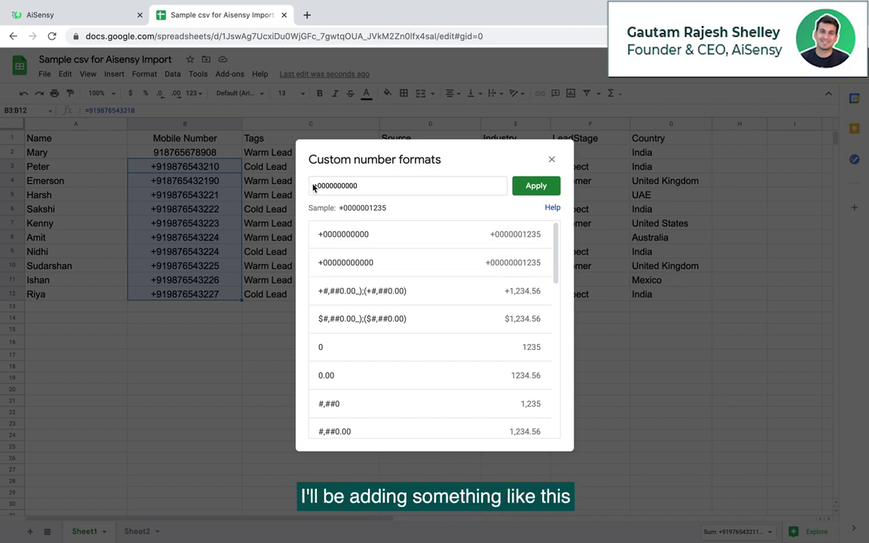
pyautogui.tripleClick(340, 186)
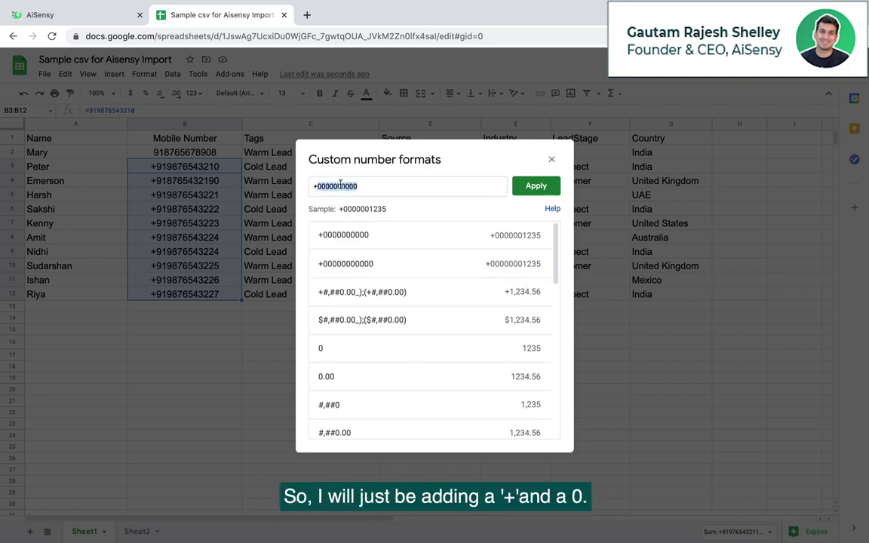
pyautogui.write('+')
pyautogui.press('BackSpace')
pyautogui.write('+')
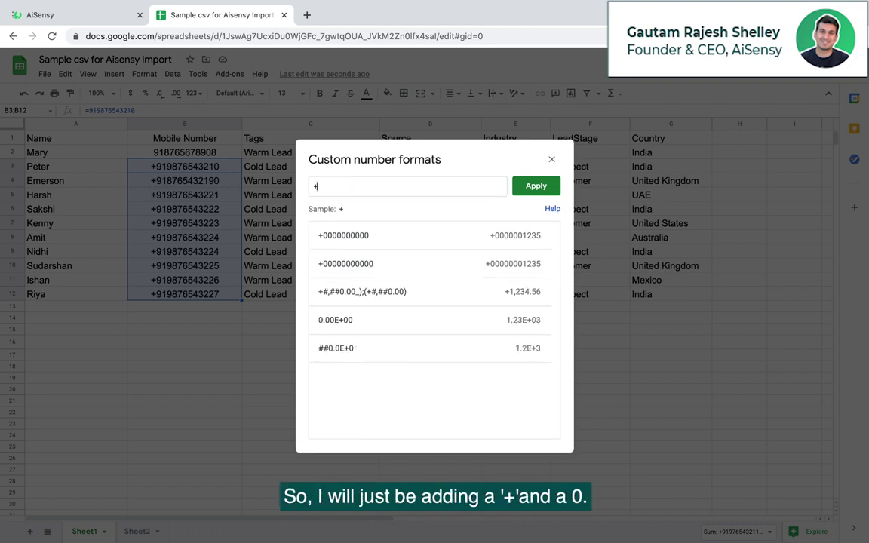
pyautogui.write('0000')
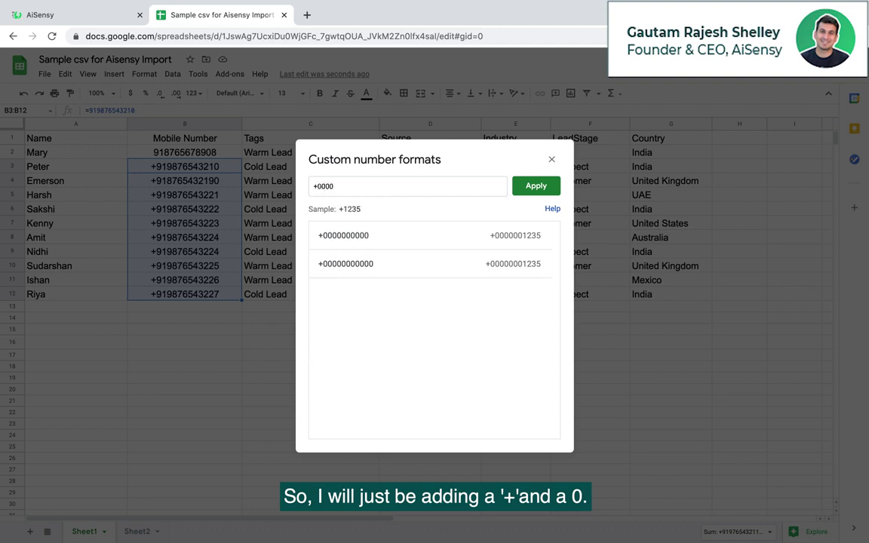
pyautogui.write('00000')
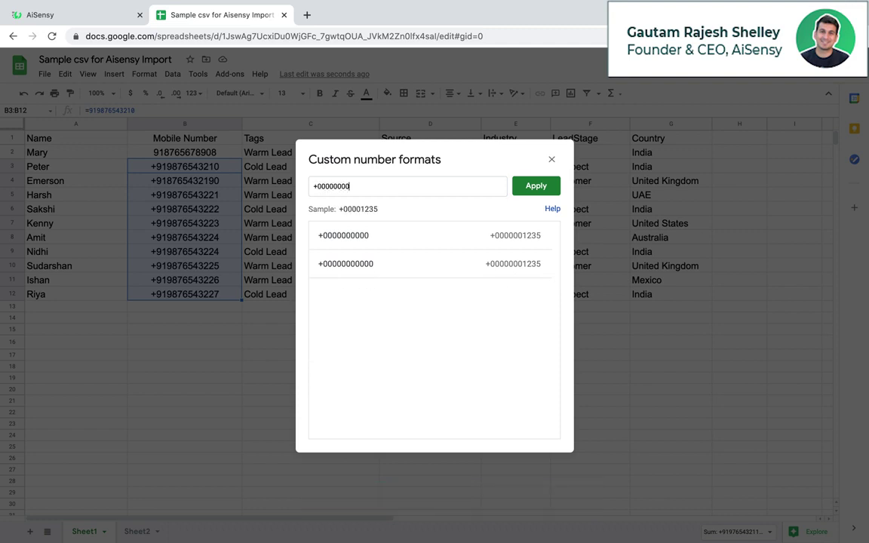
pyautogui.write('00')
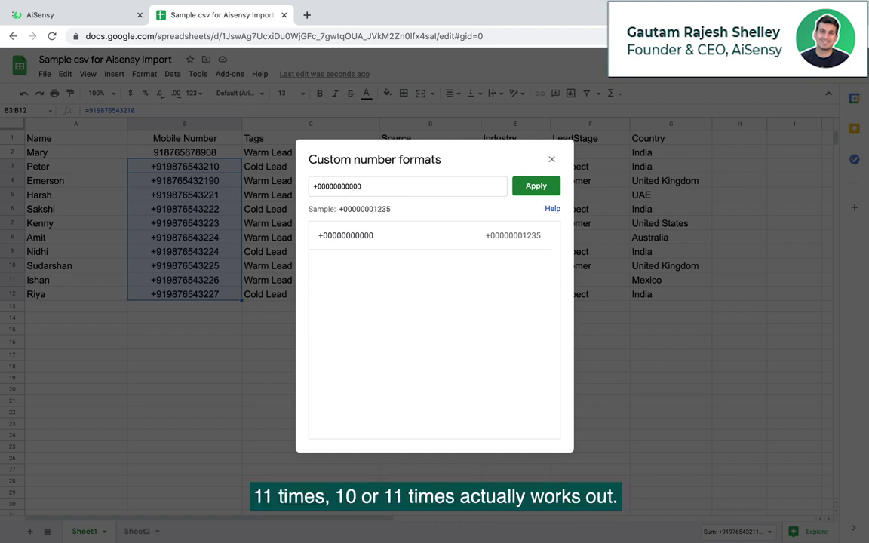
pyautogui.click(528, 187)
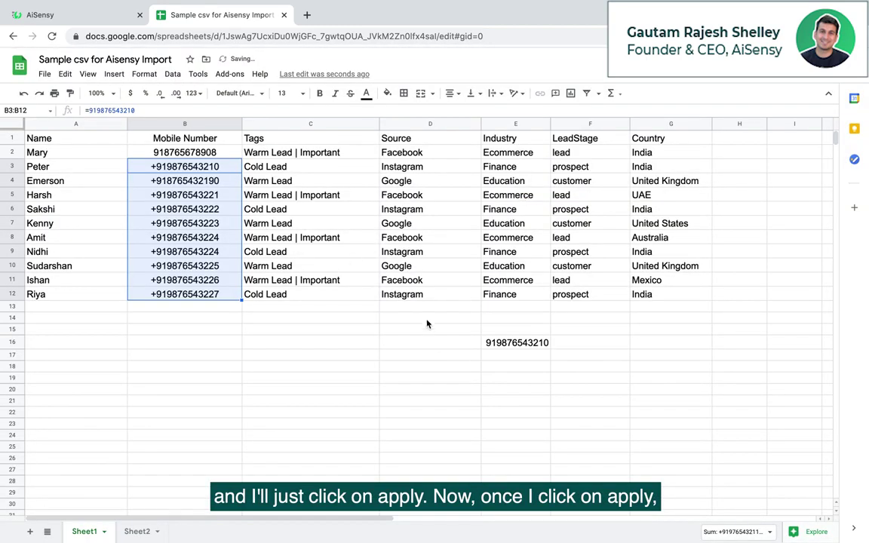
# Apply a custom plus-sign number format to the test number in cell E16
pyautogui.click(500, 345)
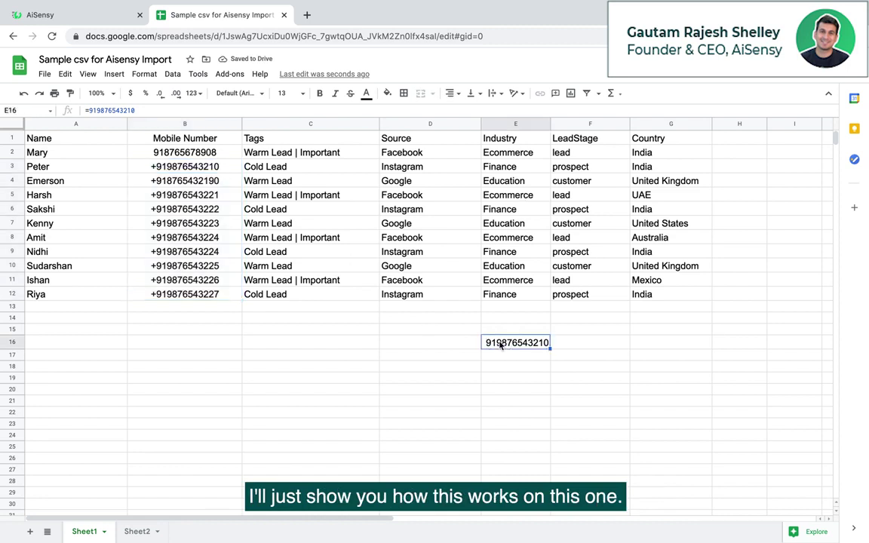
pyautogui.click(145, 74)
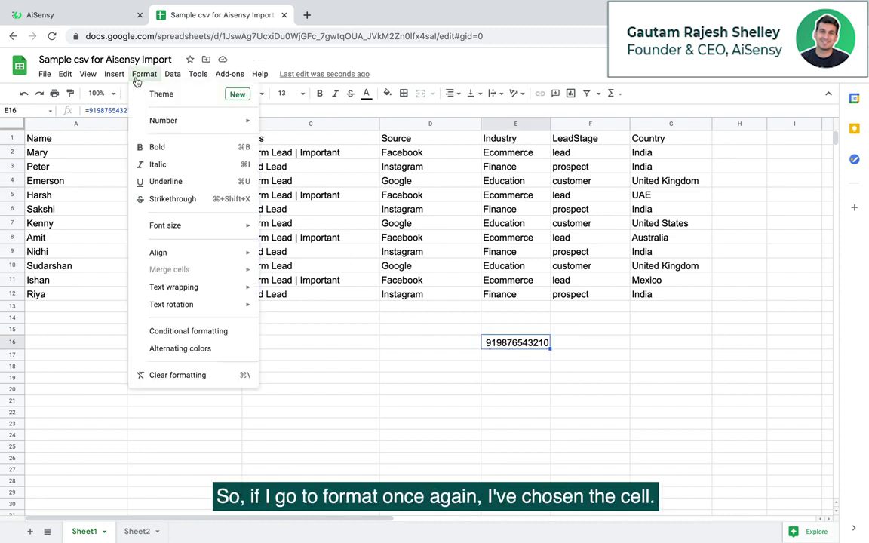
pyautogui.moveTo(330, 439)
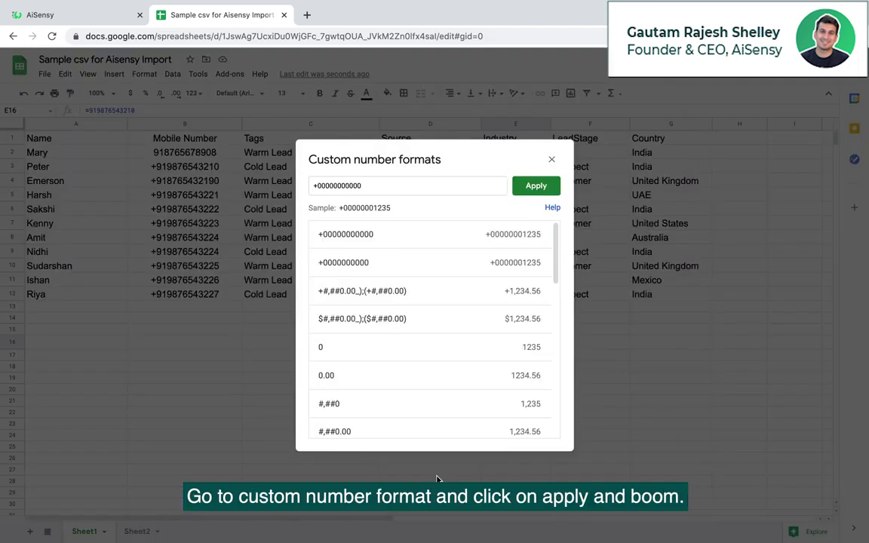
pyautogui.click(468, 476)
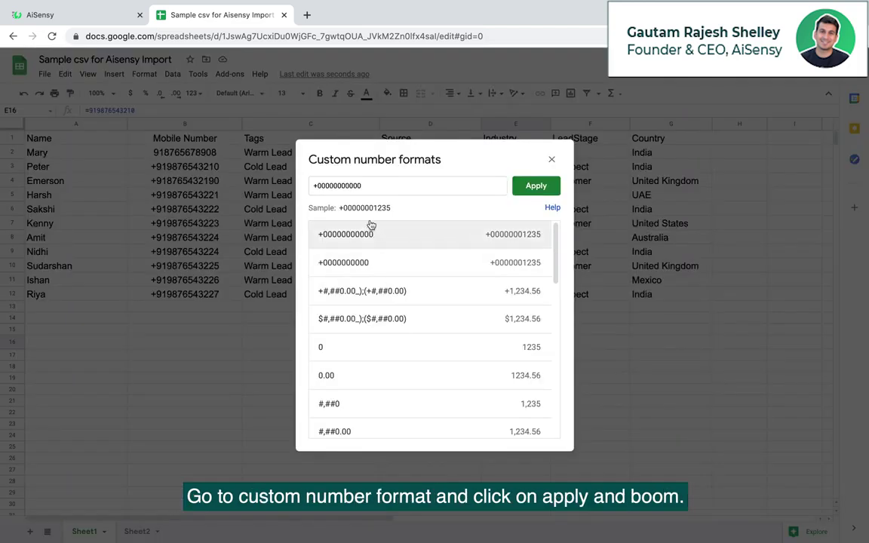
pyautogui.click(536, 187)
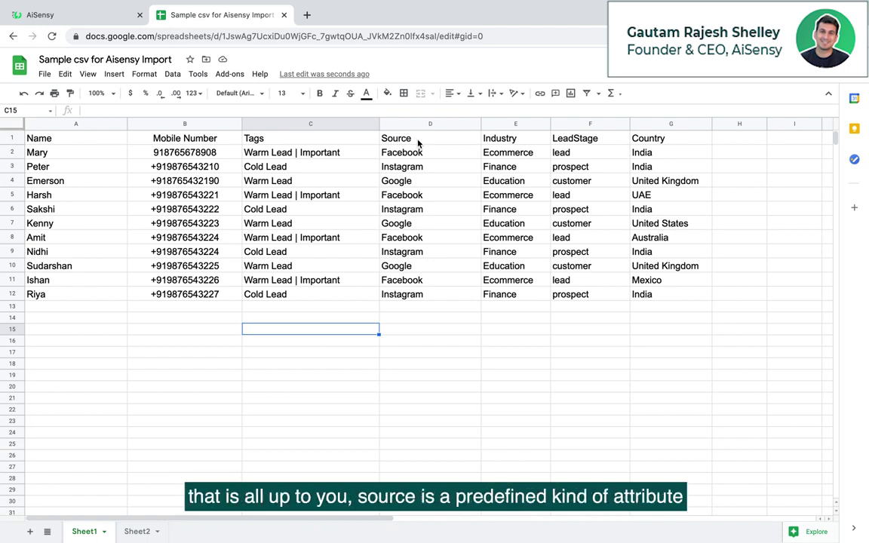
pyautogui.click(405, 142)
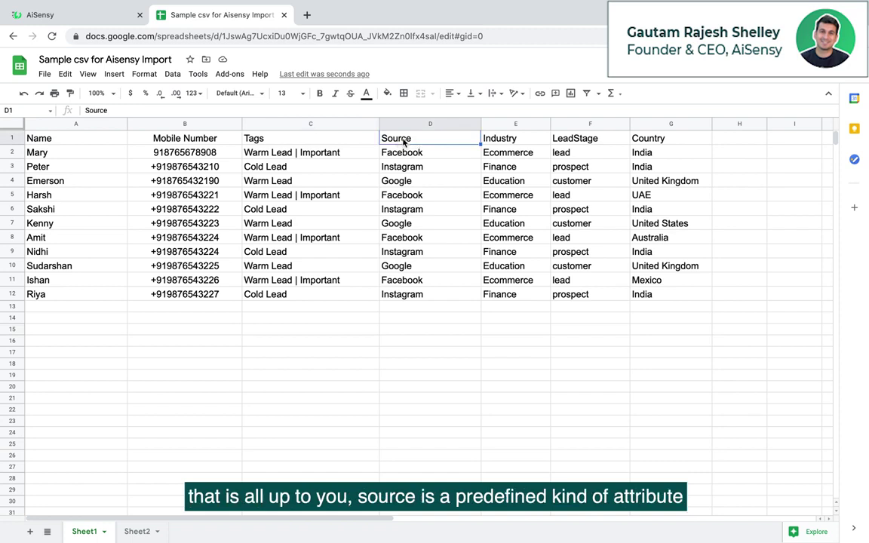
pyautogui.click(285, 136)
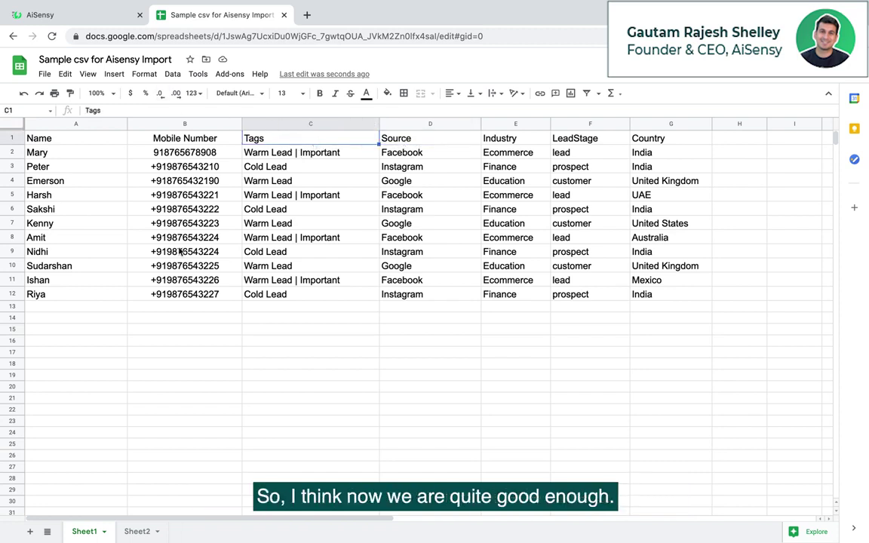
pyautogui.click(132, 531)
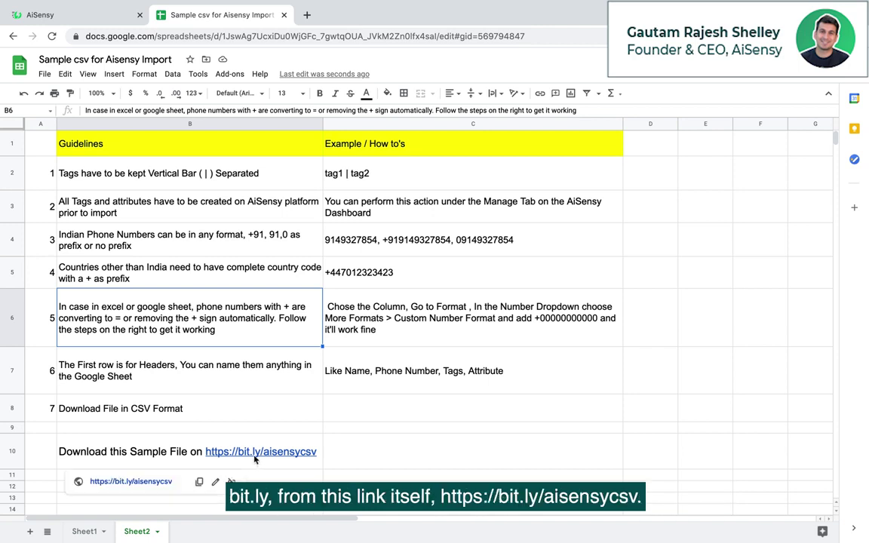
pyautogui.moveTo(214, 455)
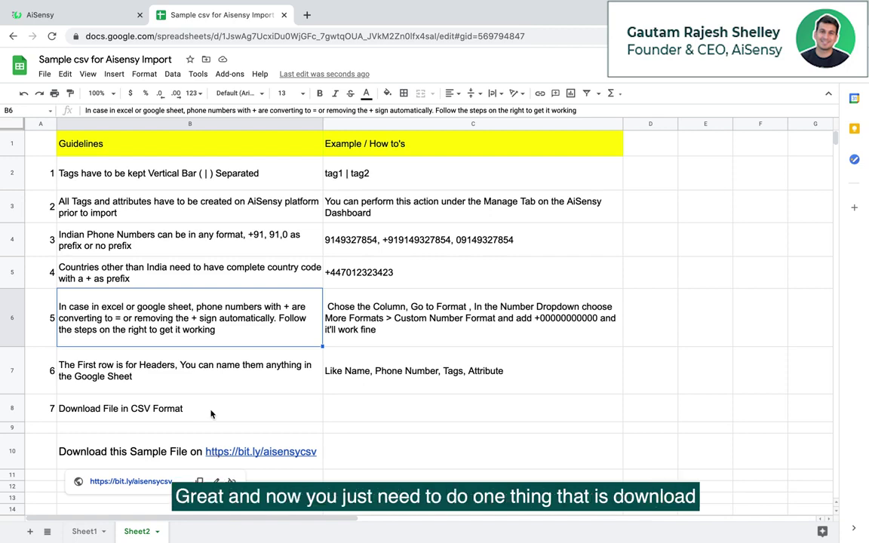
# Return to Sheet1 and download it as Comma-separated values (.csv, current sheet)
pyautogui.click(85, 531)
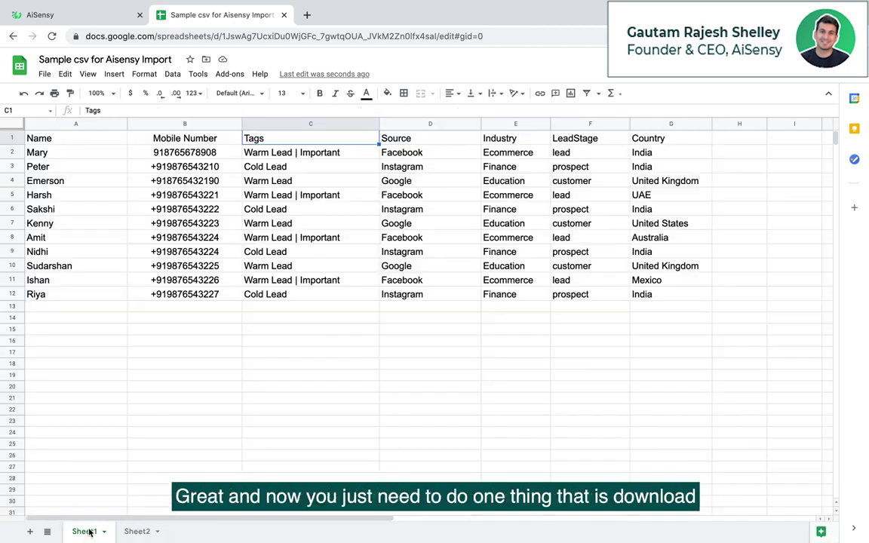
pyautogui.click(44, 75)
pyautogui.moveTo(68, 217)
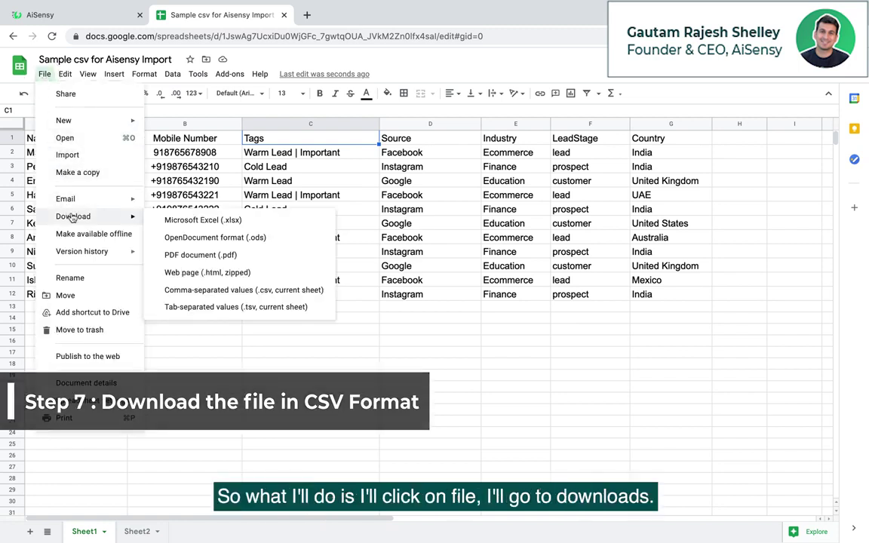
pyautogui.click(221, 291)
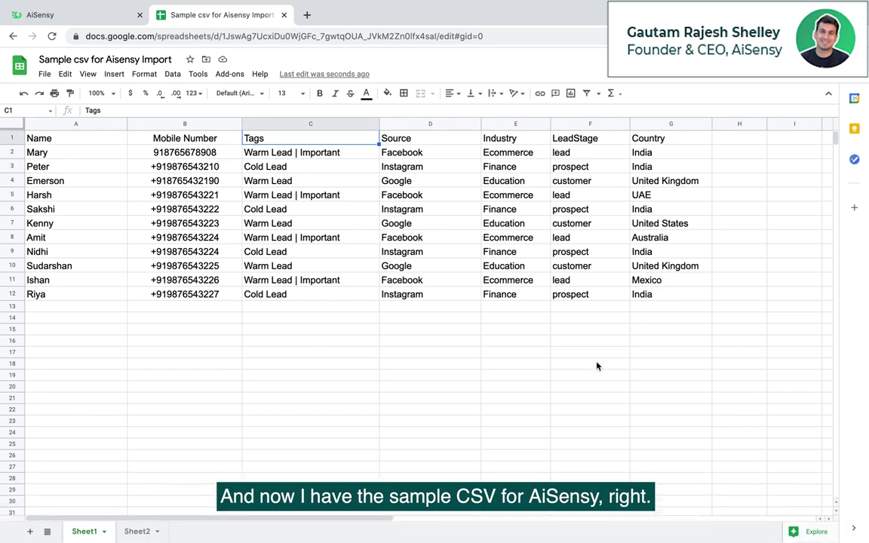
# Reload the AiSensy contacts page and upload the downloaded Sheet1 CSV through Import
pyautogui.click(97, 23)
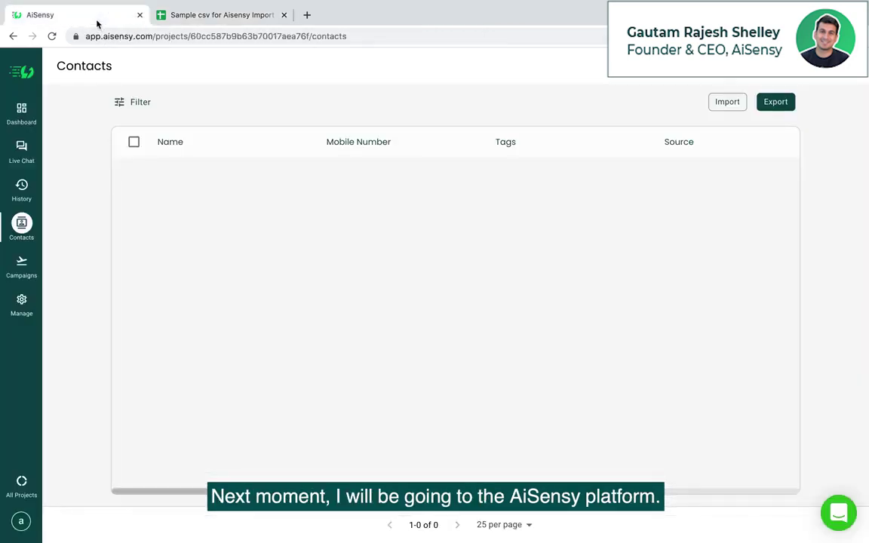
pyautogui.click(50, 36)
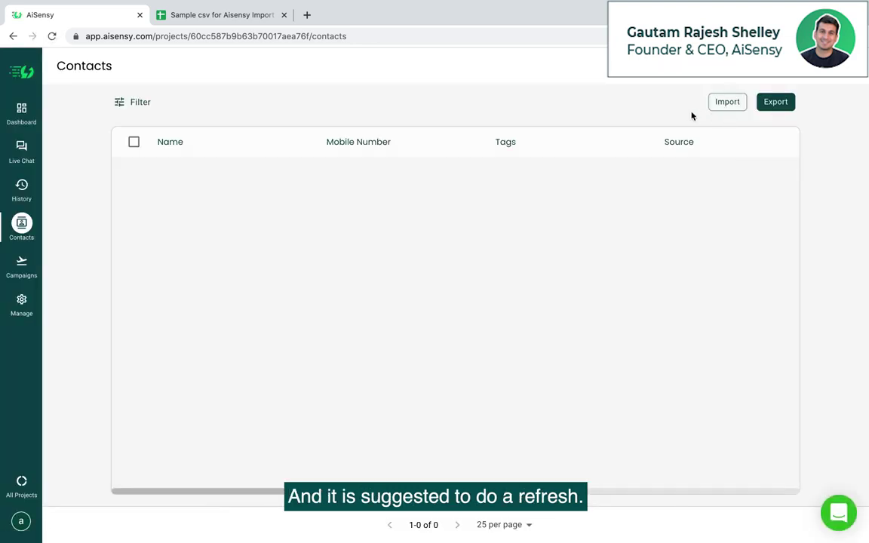
pyautogui.click(720, 104)
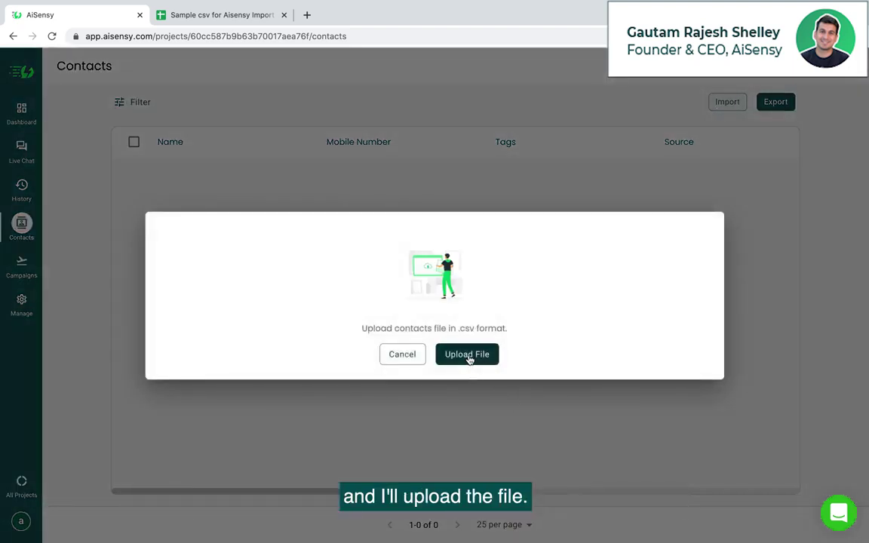
pyautogui.click(467, 357)
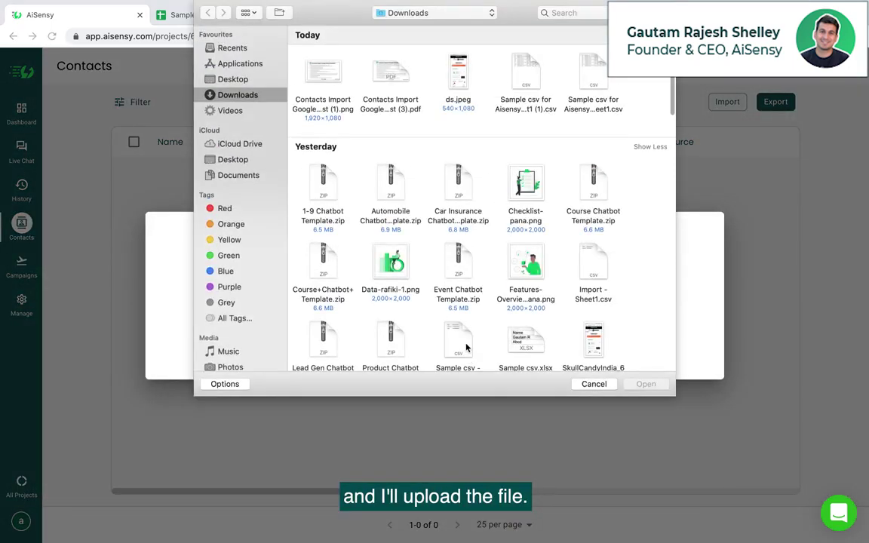
pyautogui.doubleClick(520, 105)
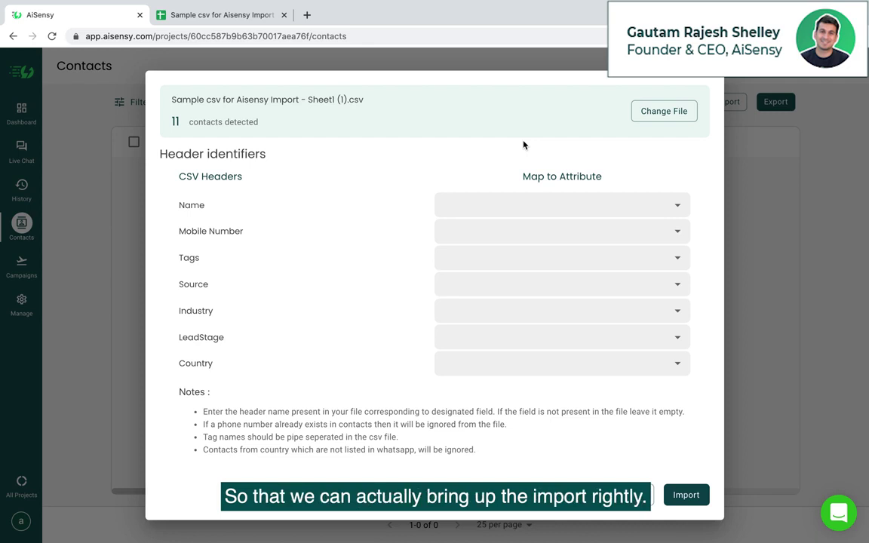
# Map Name to user name, Mobile Number to phone number, Tags to tags, and Source to source
pyautogui.click(676, 207)
pyautogui.click(669, 235)
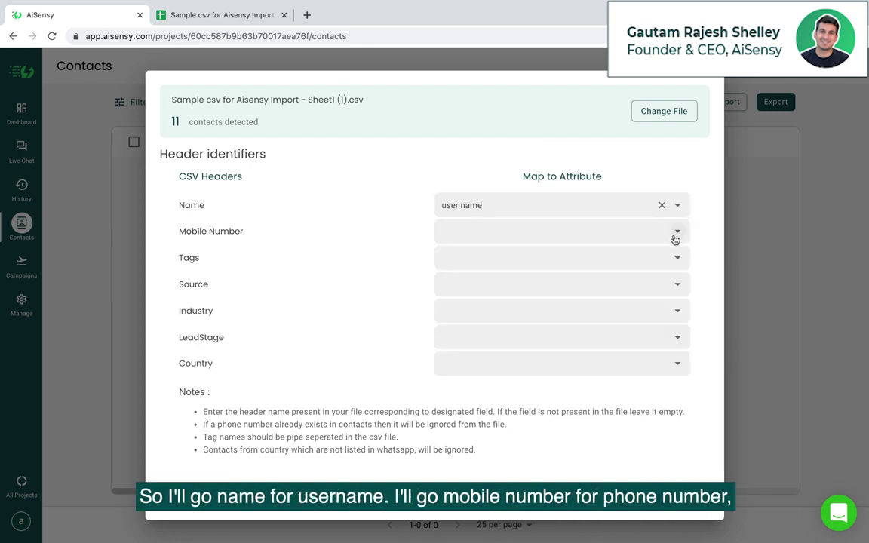
pyautogui.click(676, 234)
pyautogui.click(653, 263)
pyautogui.click(681, 261)
pyautogui.click(653, 305)
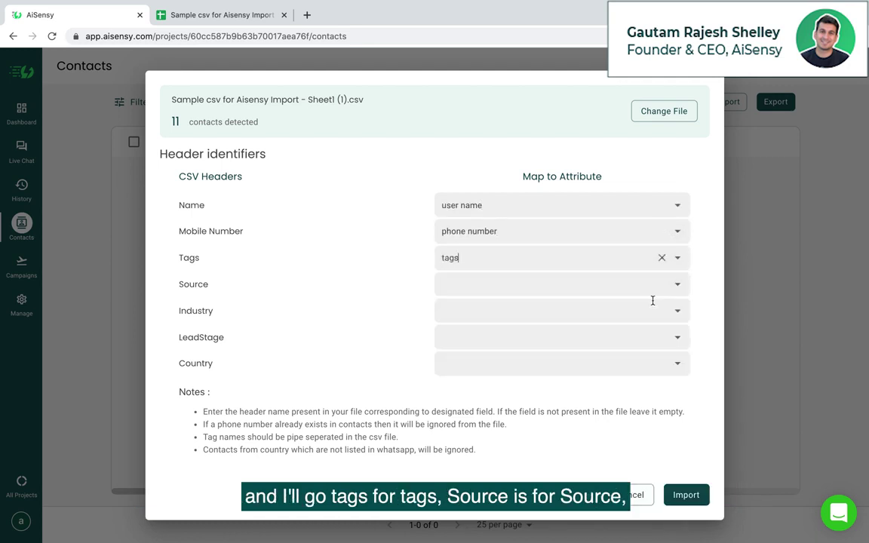
pyautogui.click(679, 284)
pyautogui.click(650, 315)
# Map the Industry, LeadStage and Country headers to their matching attributes
pyautogui.click(676, 311)
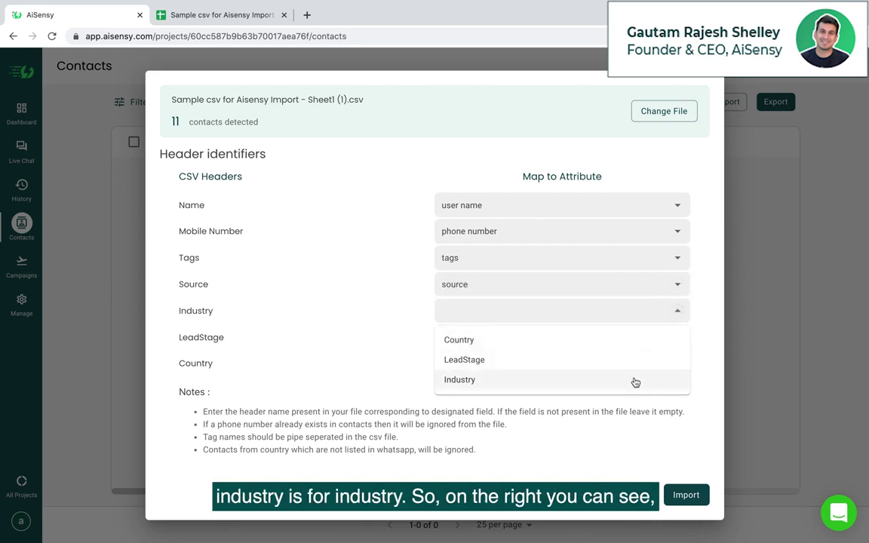
pyautogui.click(634, 381)
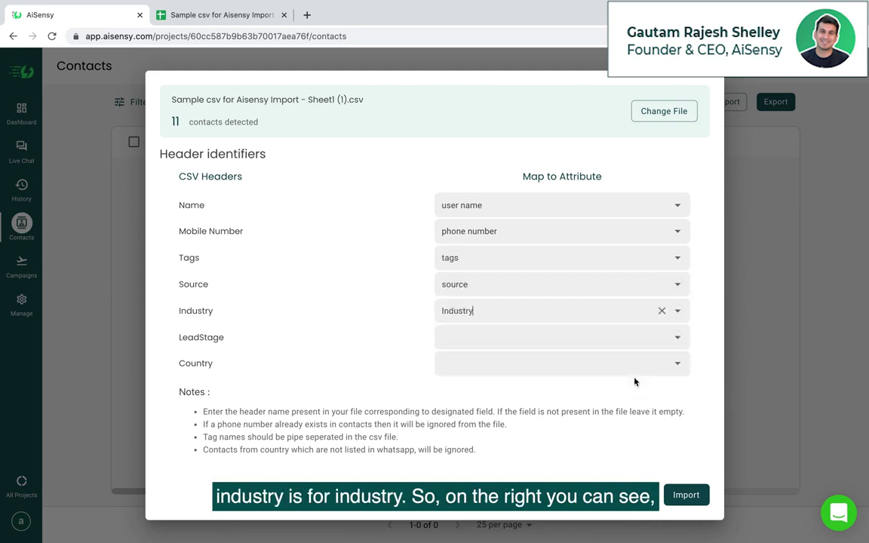
pyautogui.click(677, 337)
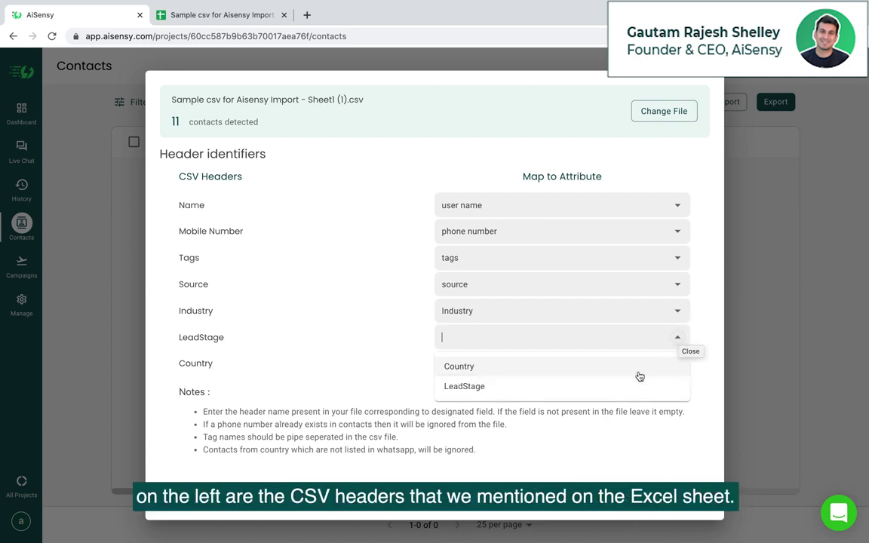
pyautogui.click(636, 387)
pyautogui.click(678, 363)
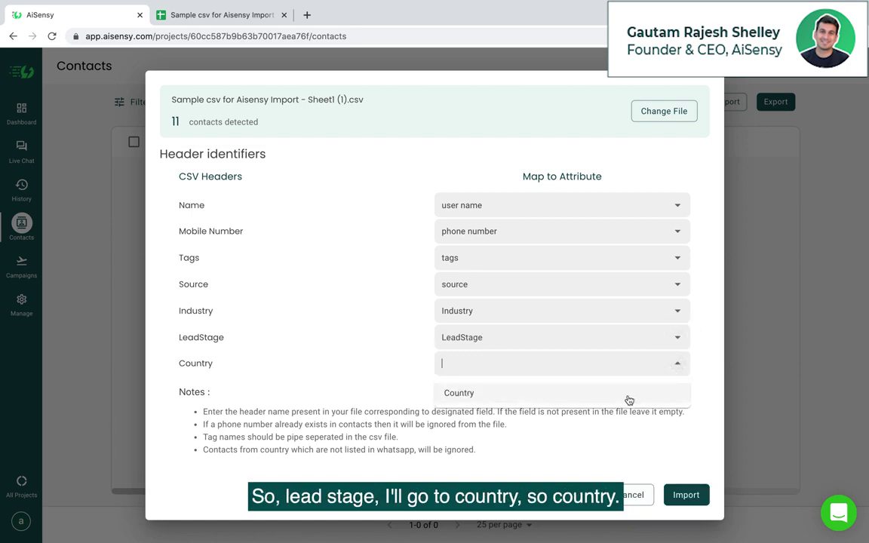
pyautogui.click(626, 393)
pyautogui.click(632, 381)
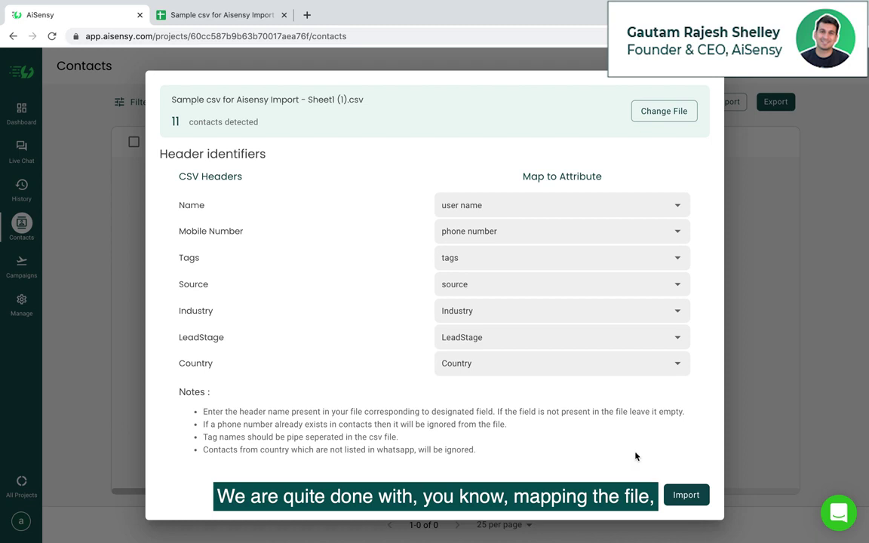
# Import the mapped contacts and review their tags, source, country, lead stage and industry columns
pyautogui.click(687, 496)
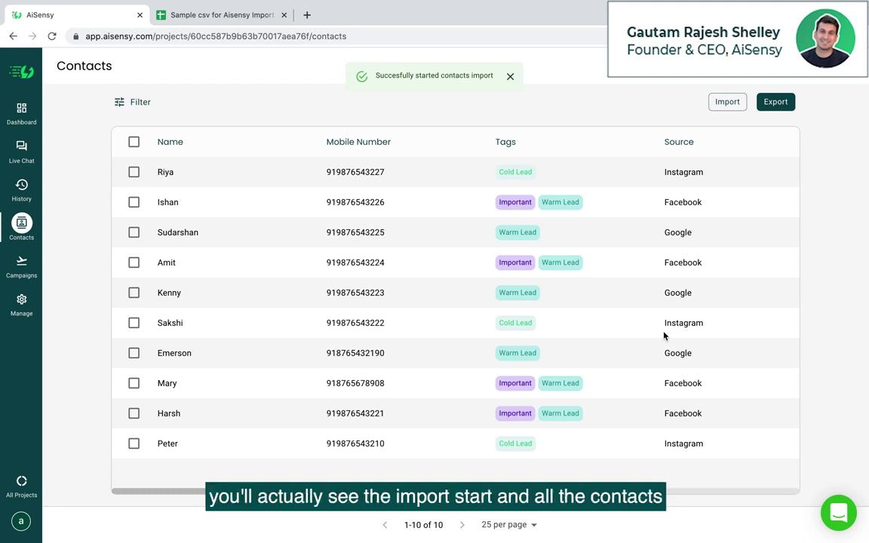
pyautogui.hscroll(1, 664, 336)
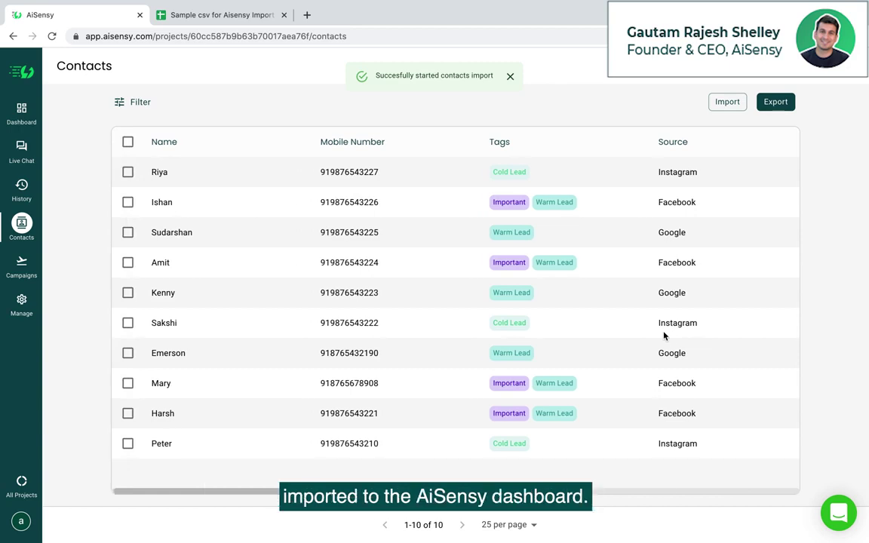
pyautogui.hscroll(10, 664, 336)
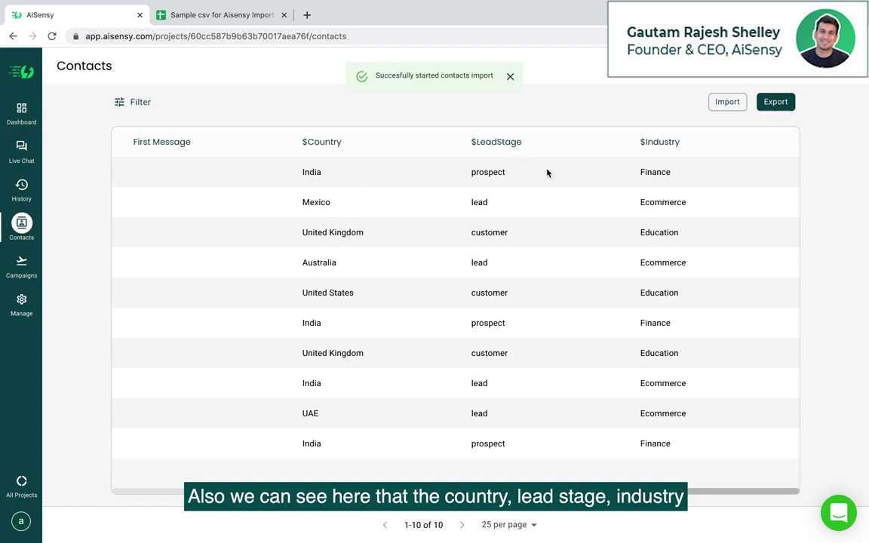
pyautogui.hscroll(-5, 629, 286)
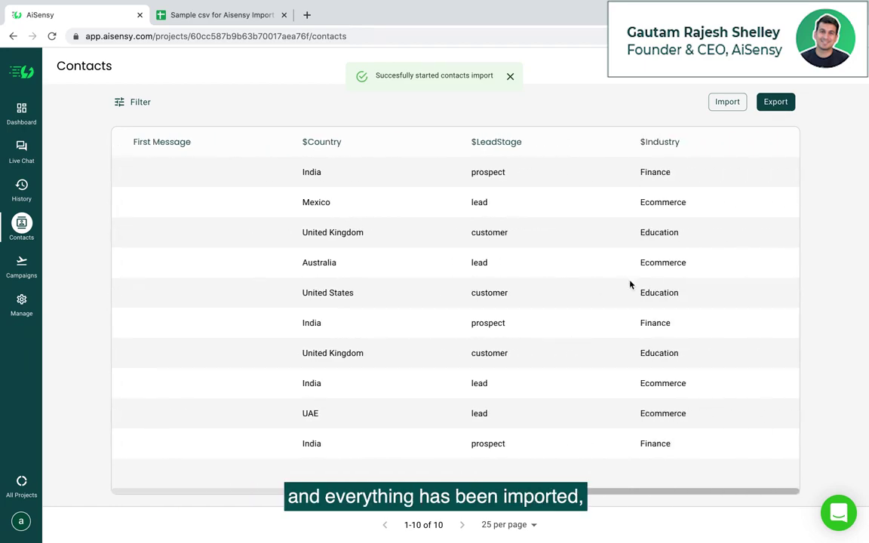
pyautogui.hscroll(-10, 630, 285)
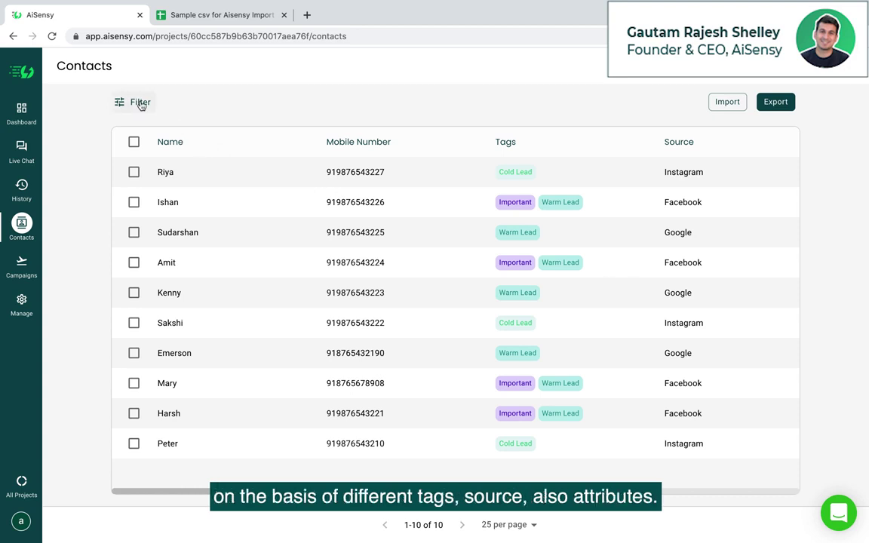
pyautogui.hscroll(15, 184, 197)
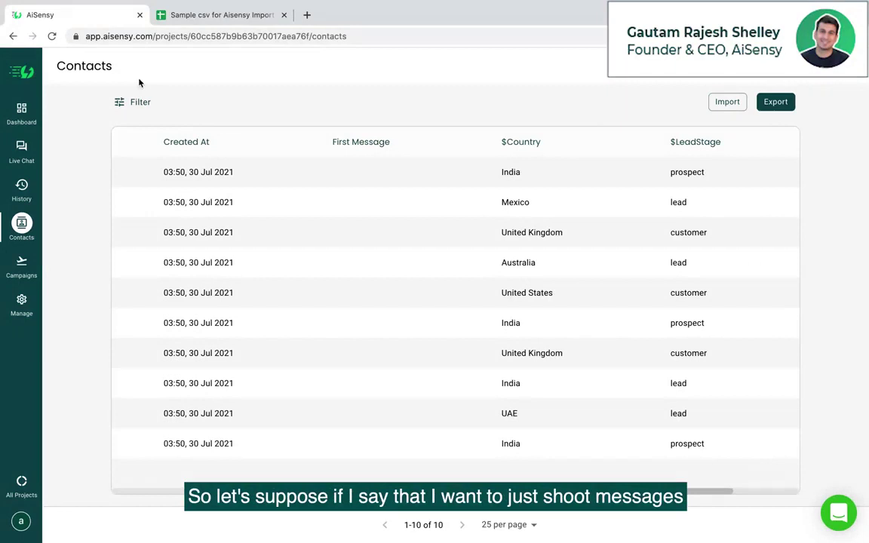
pyautogui.hscroll(1, 234, 236)
pyautogui.hscroll(3, 234, 236)
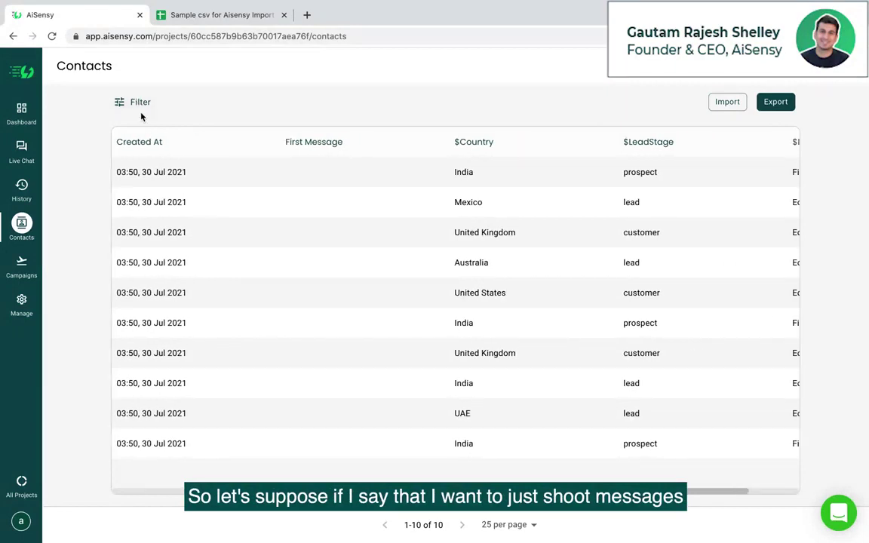
# Filter the contacts on the condition LeadStage is prospect
pyautogui.click(133, 106)
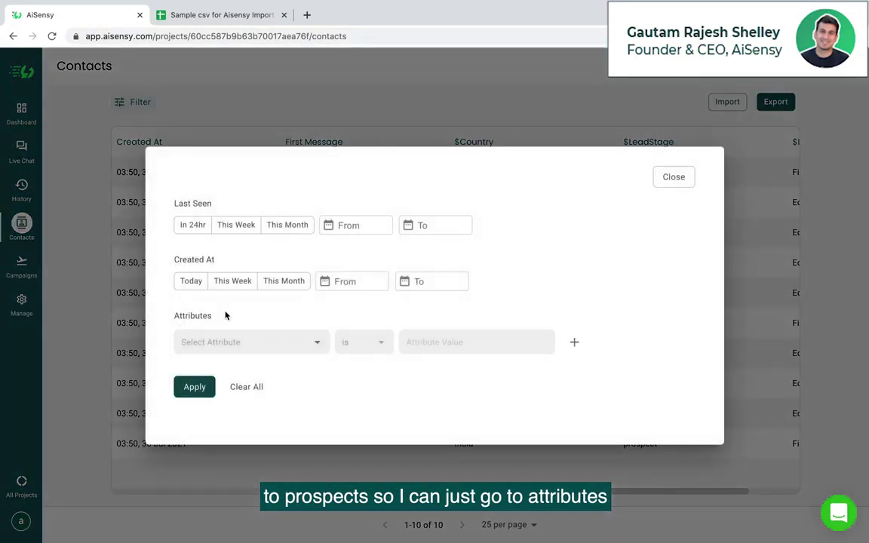
pyautogui.click(318, 347)
pyautogui.scroll(-1, 289, 325)
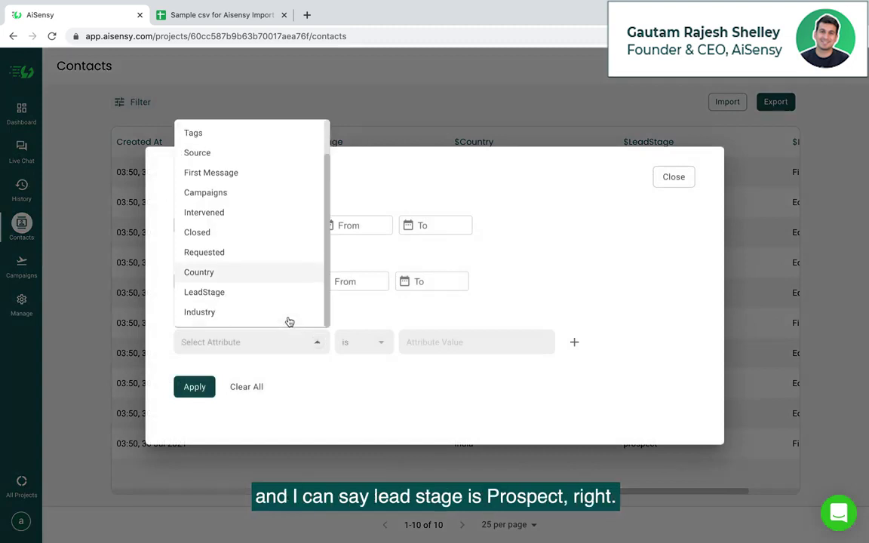
pyautogui.click(276, 294)
pyautogui.click(423, 342)
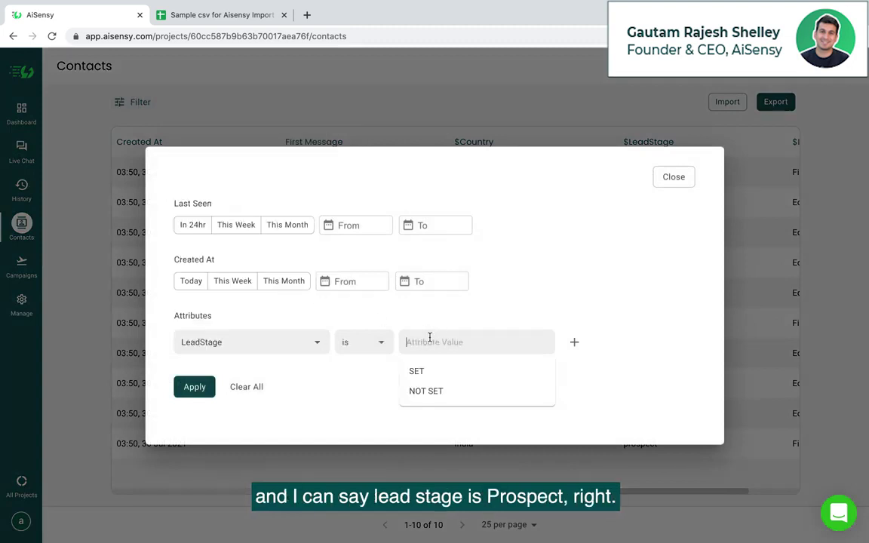
pyautogui.write('prospect')
pyautogui.click(313, 386)
pyautogui.click(200, 387)
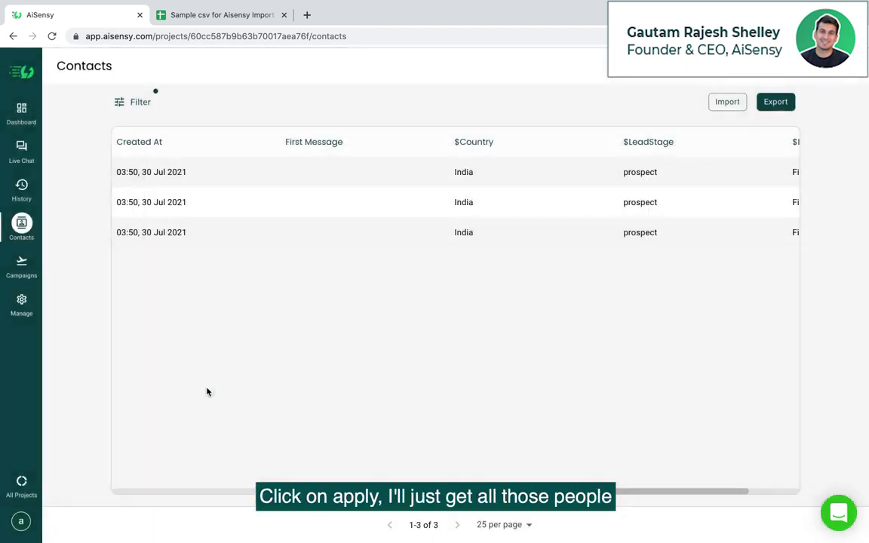
pyautogui.hscroll(-10, 418, 294)
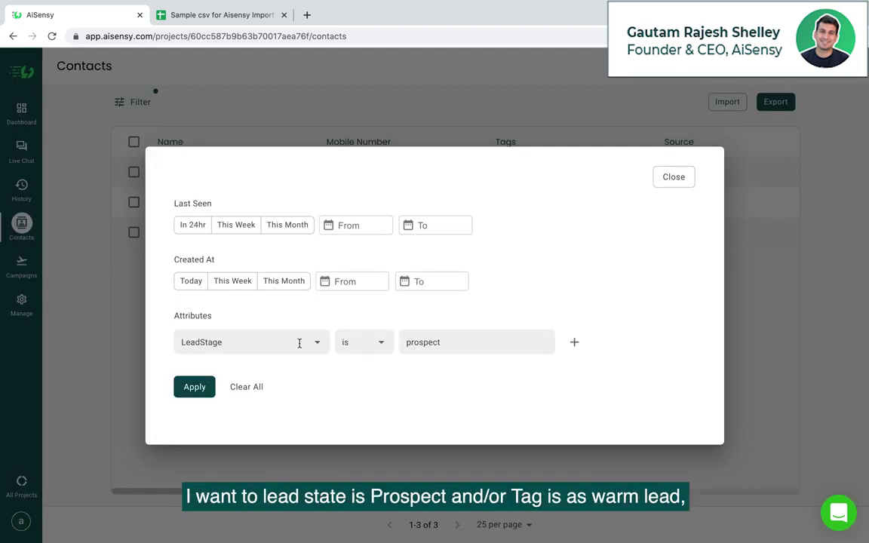
# Add an 'or' condition for Tags has Warm Lead and apply the combined filter
pyautogui.click(575, 345)
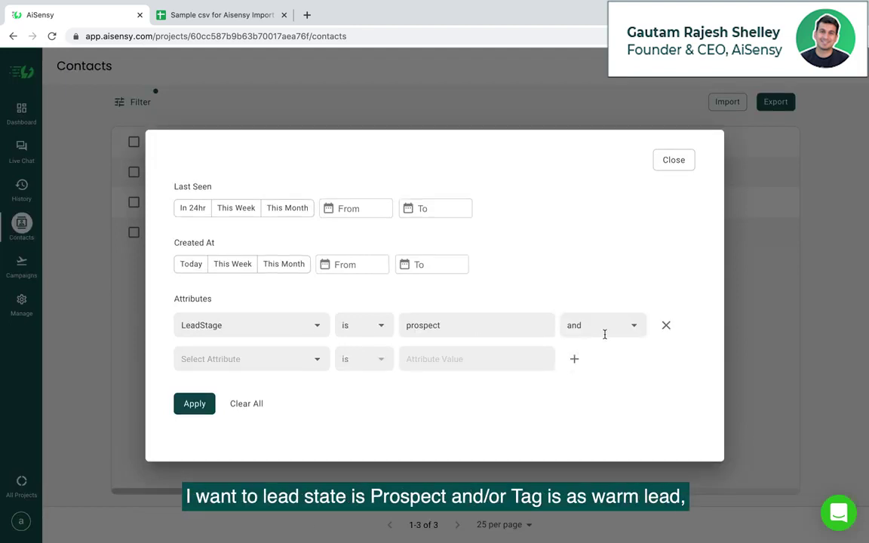
pyautogui.click(604, 329)
pyautogui.click(578, 372)
pyautogui.click(318, 363)
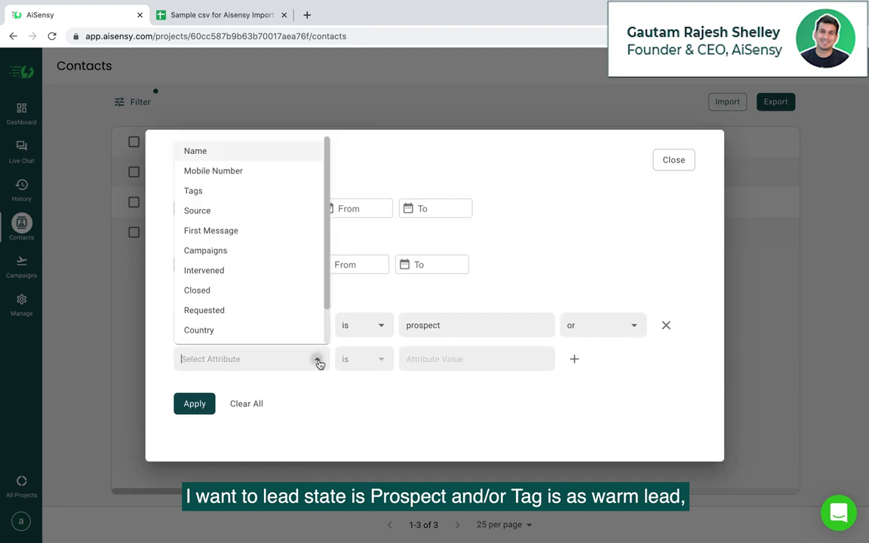
pyautogui.click(295, 193)
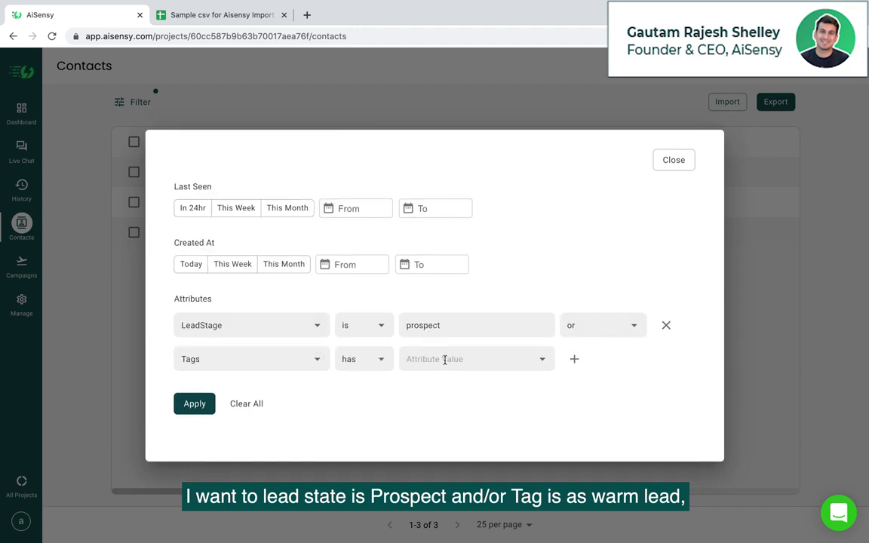
pyautogui.click(444, 359)
pyautogui.click(446, 392)
pyautogui.click(191, 405)
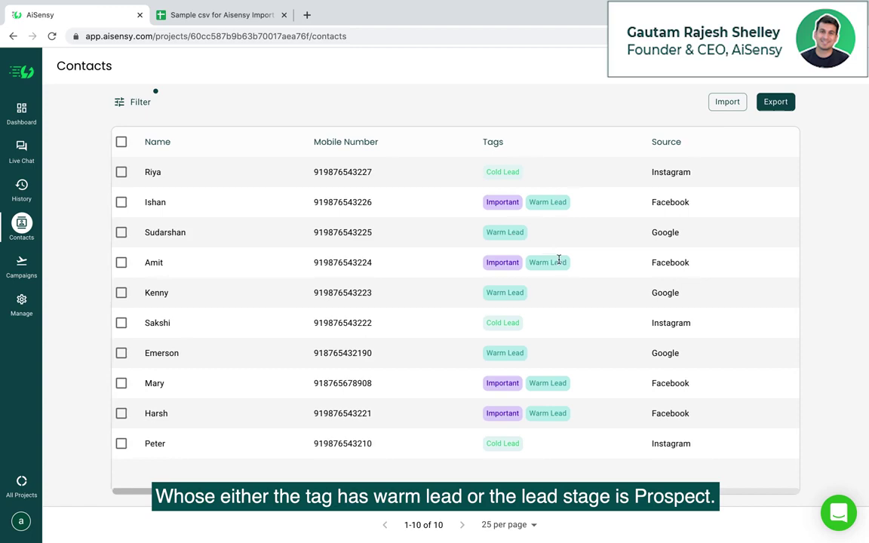
# Clear a select-all, then tick individual filtered contacts as the broadcast audience
pyautogui.hscroll(10, 559, 261)
pyautogui.hscroll(-12, 559, 260)
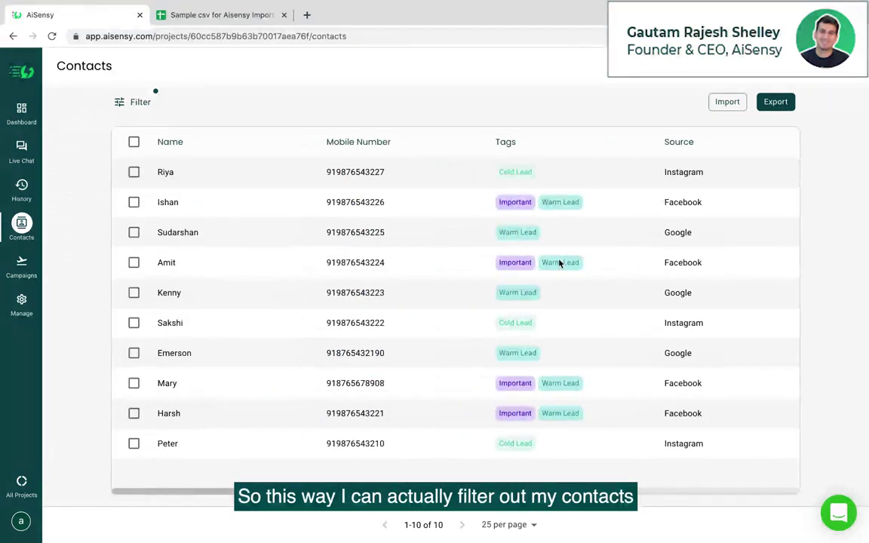
pyautogui.click(134, 142)
pyautogui.click(249, 144)
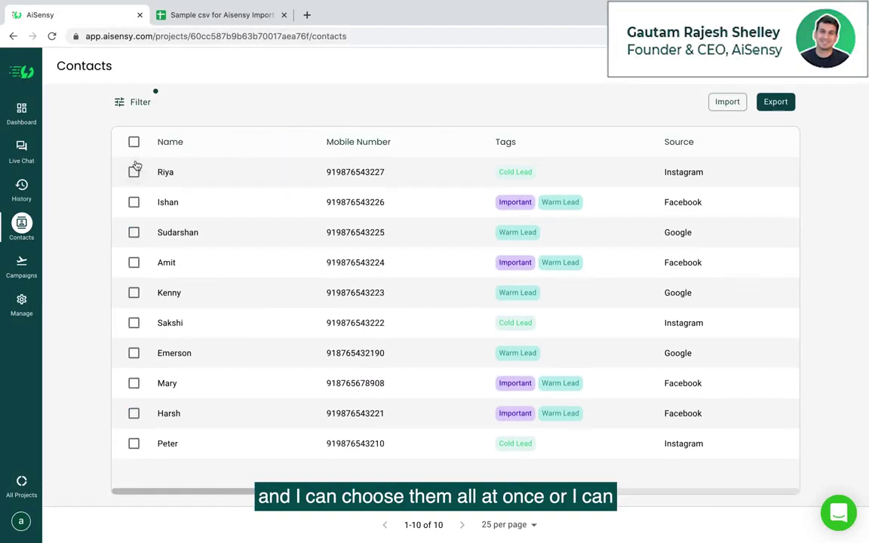
pyautogui.click(133, 170)
pyautogui.click(134, 204)
pyautogui.click(134, 236)
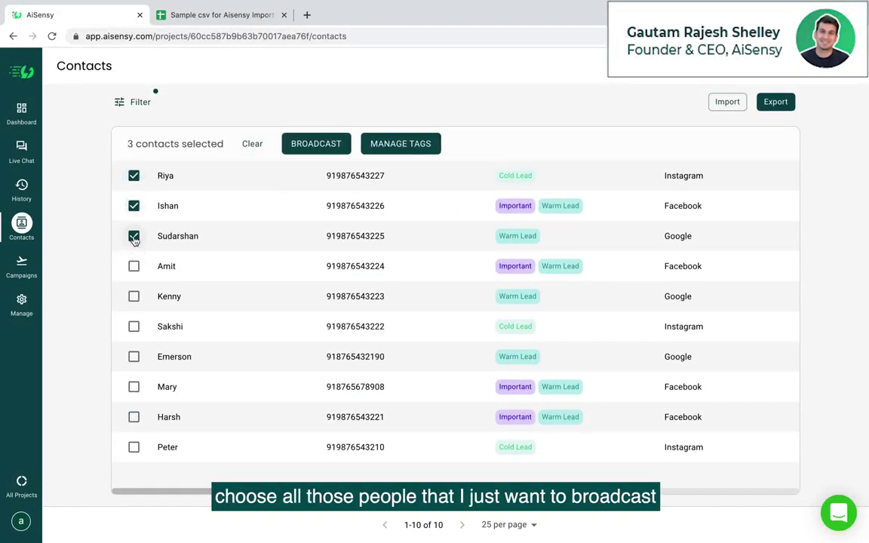
pyautogui.click(133, 266)
pyautogui.click(133, 296)
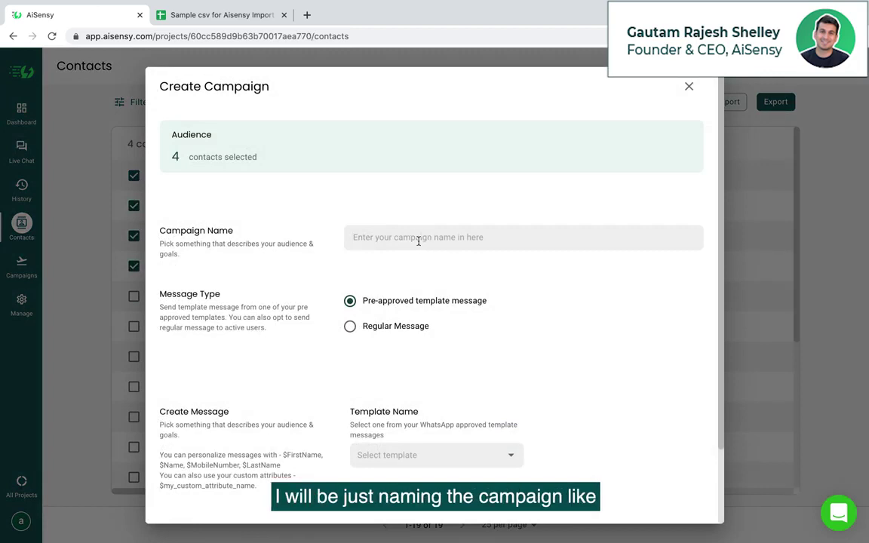
# Enter 'Sample Campaign 1' as the campaign name
pyautogui.write('Sample ')
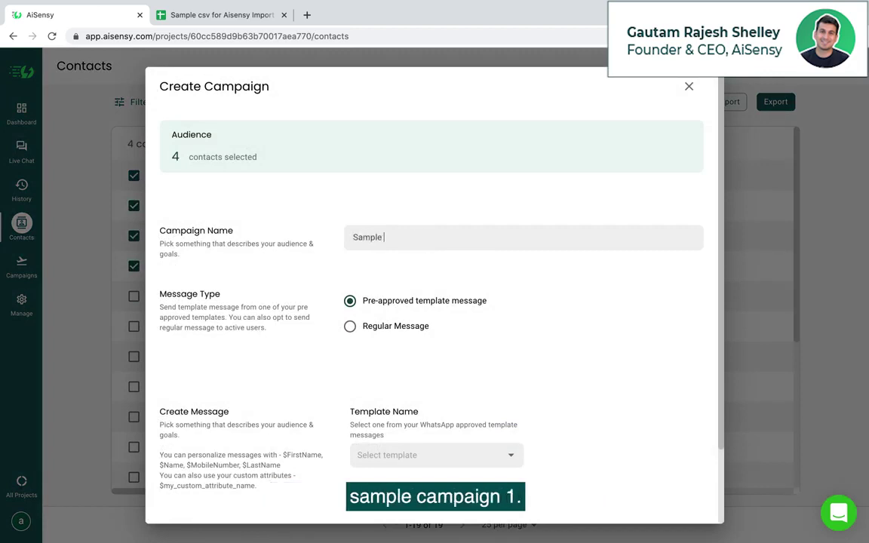
pyautogui.write('Campaign 1')
pyautogui.scroll(-1, 404, 272)
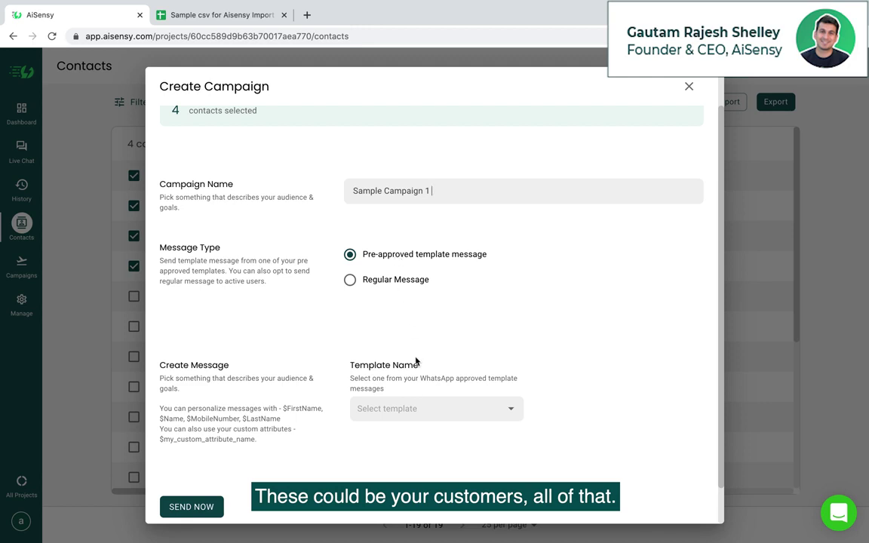
# Choose the product_details template and set its first parameter to $FirstName
pyautogui.click(417, 407)
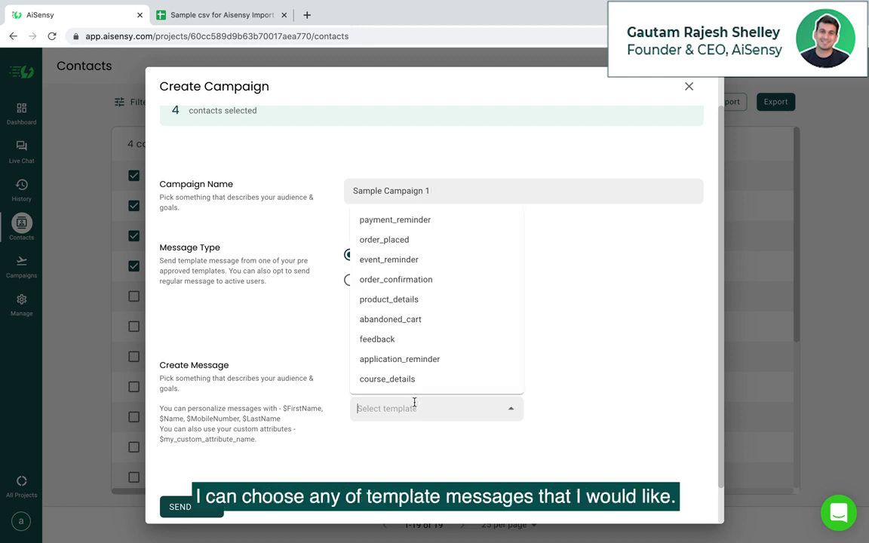
pyautogui.click(460, 301)
pyautogui.scroll(-3, 467, 339)
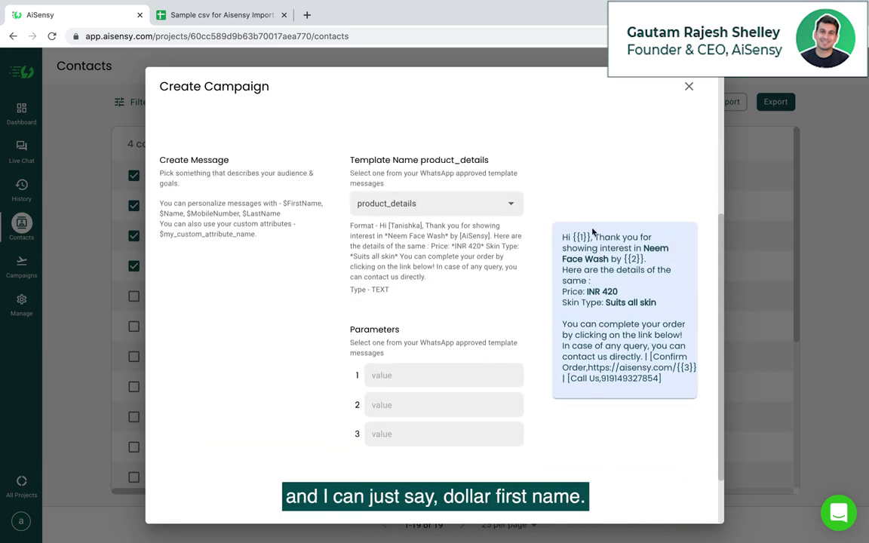
pyautogui.click(491, 375)
pyautogui.write('$FirstName')
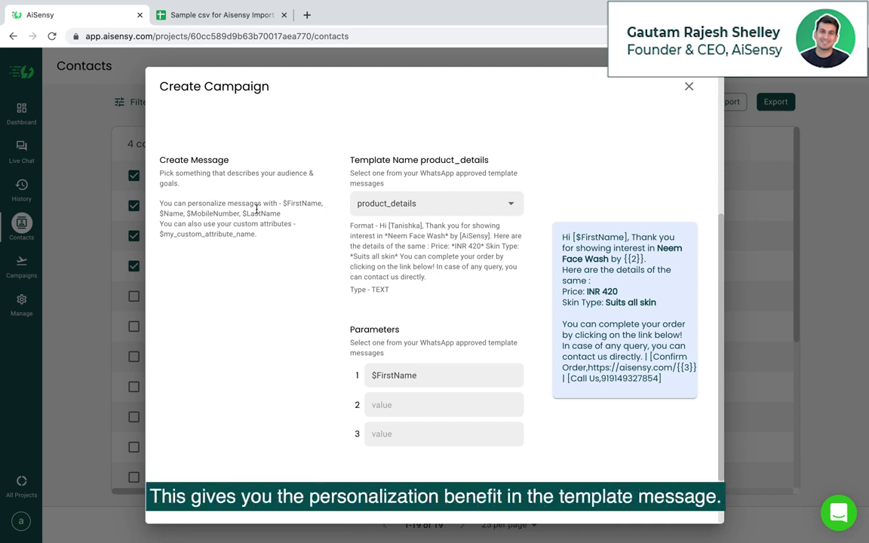
pyautogui.scroll(-2, 491, 181)
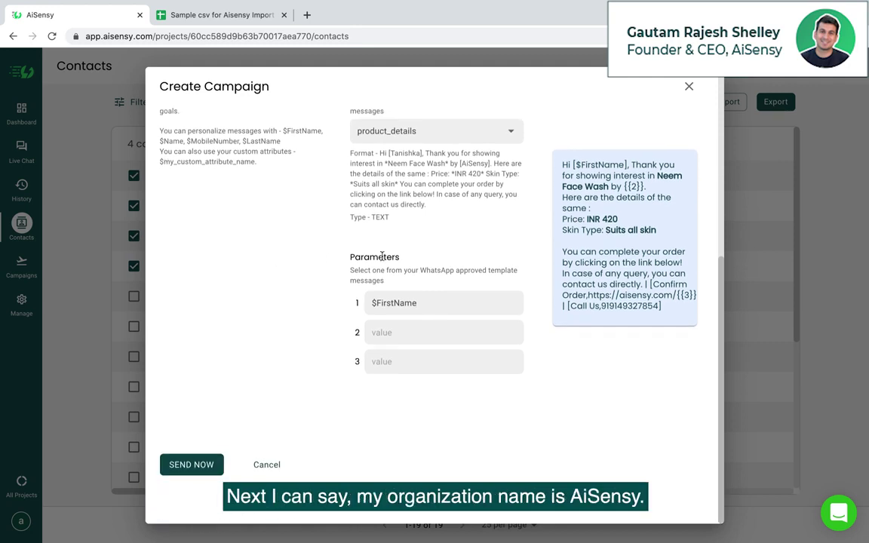
# Replace AiSensy in the second template parameter with $Industry
pyautogui.click(423, 332)
pyautogui.write('AiSensy')
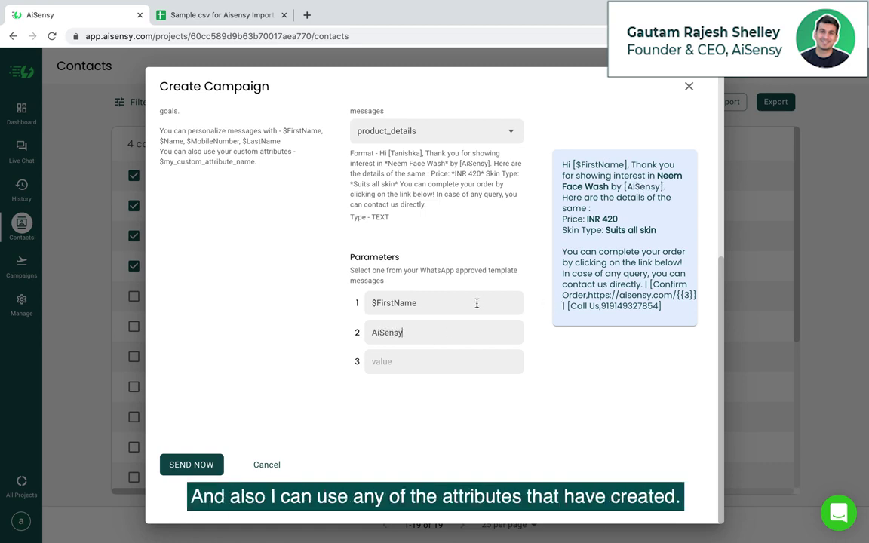
pyautogui.doubleClick(436, 328)
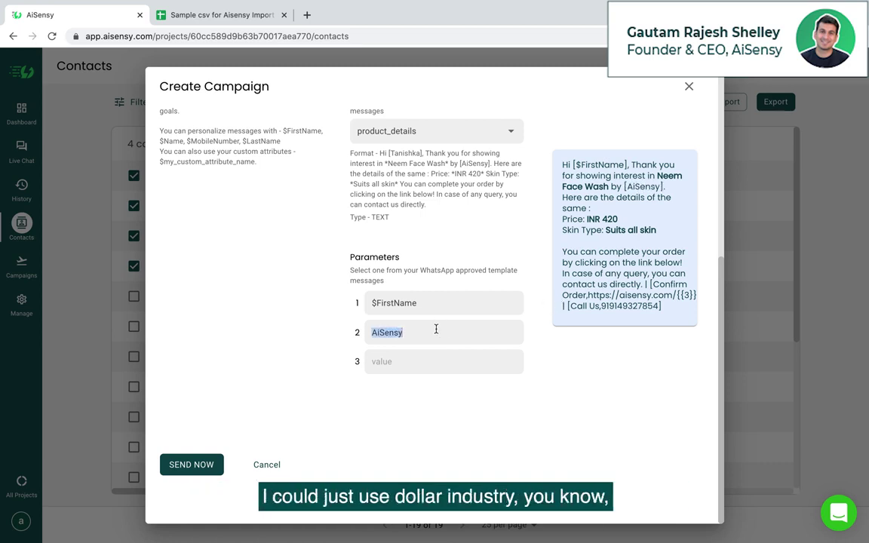
pyautogui.write('$Inds')
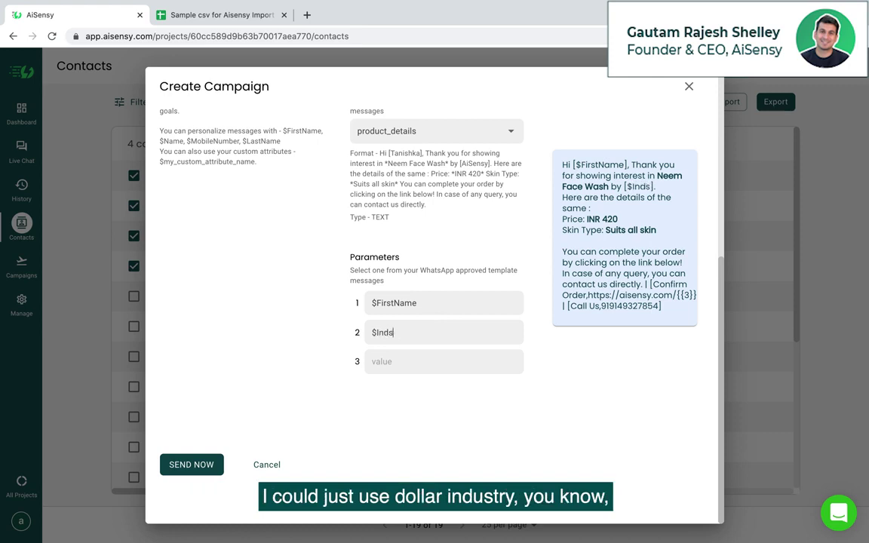
pyautogui.press('BackSpace')
pyautogui.write('ust')
pyautogui.press('BackSpace')
pyautogui.press('BackSpace')
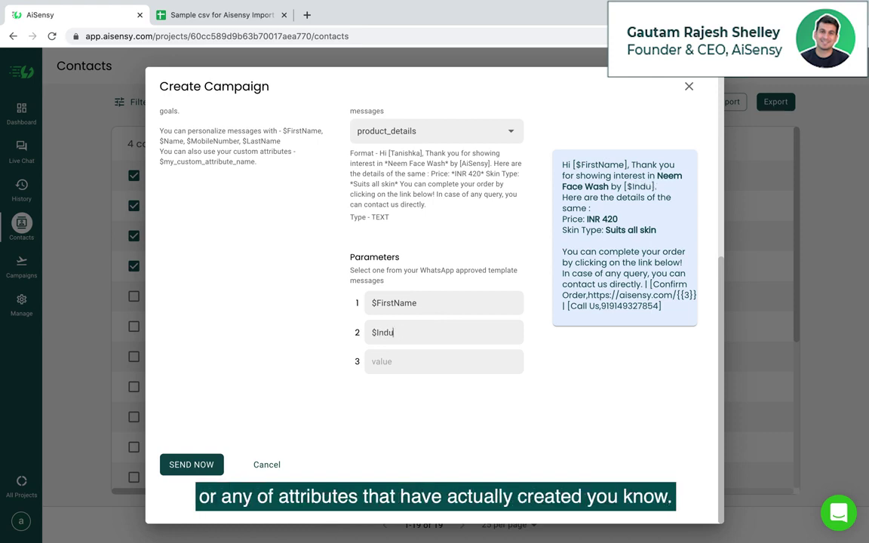
pyautogui.write('stry')
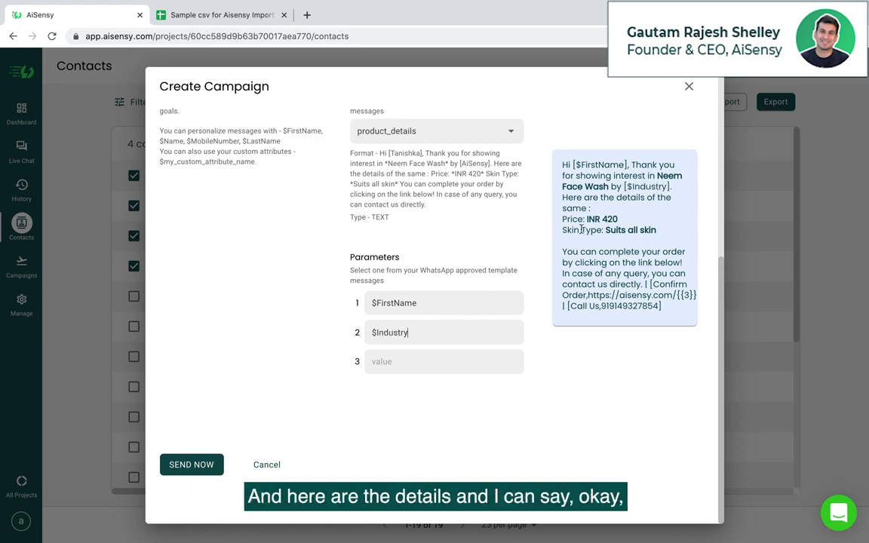
# Enter 'pricing' as the third parameter to complete the preview's link
pyautogui.click(421, 364)
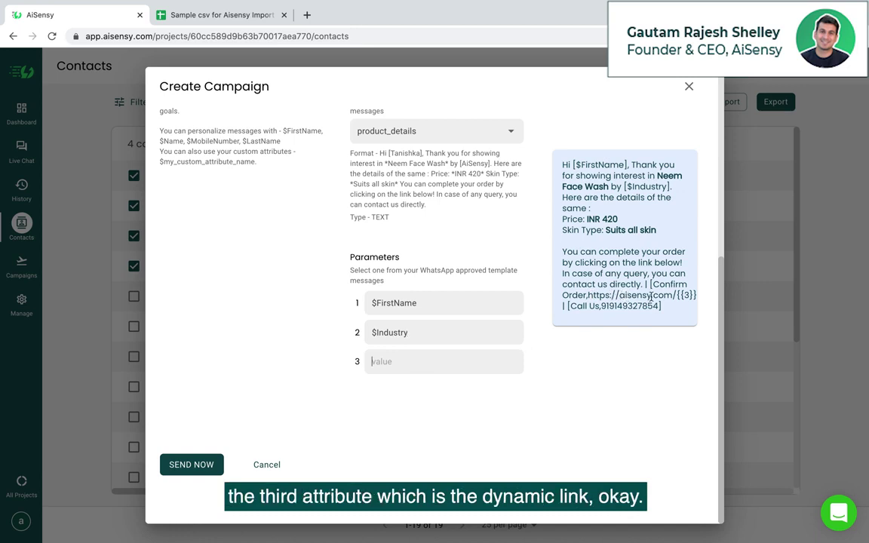
pyautogui.moveTo(676, 295); pyautogui.dragTo(696, 295)
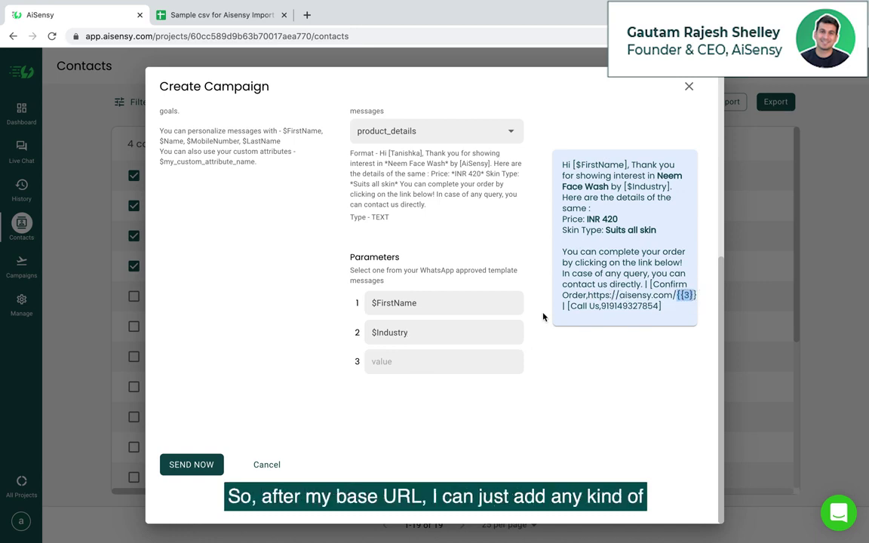
pyautogui.click(446, 373)
pyautogui.write('pric')
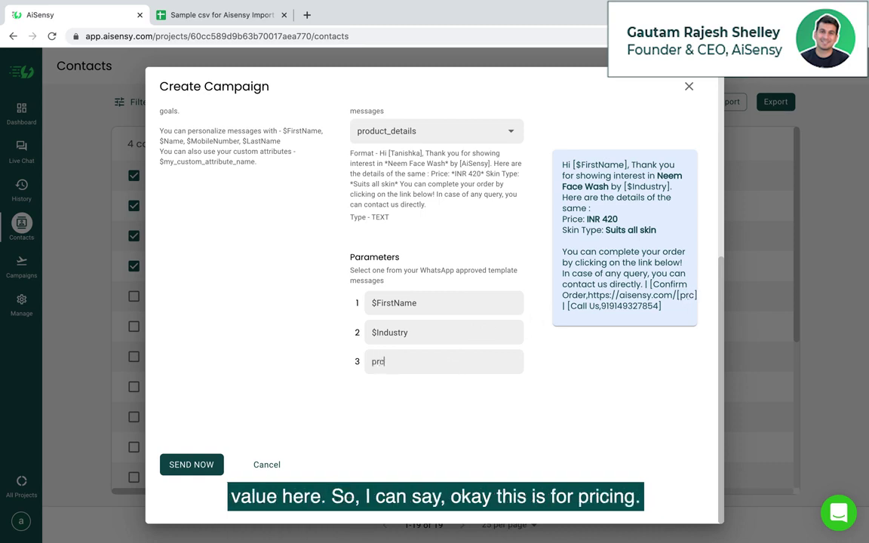
pyautogui.write('ing')
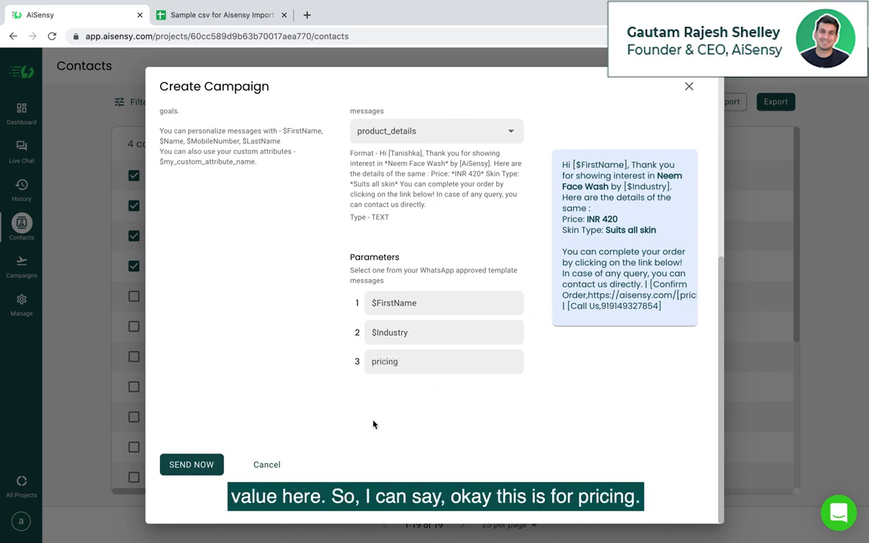